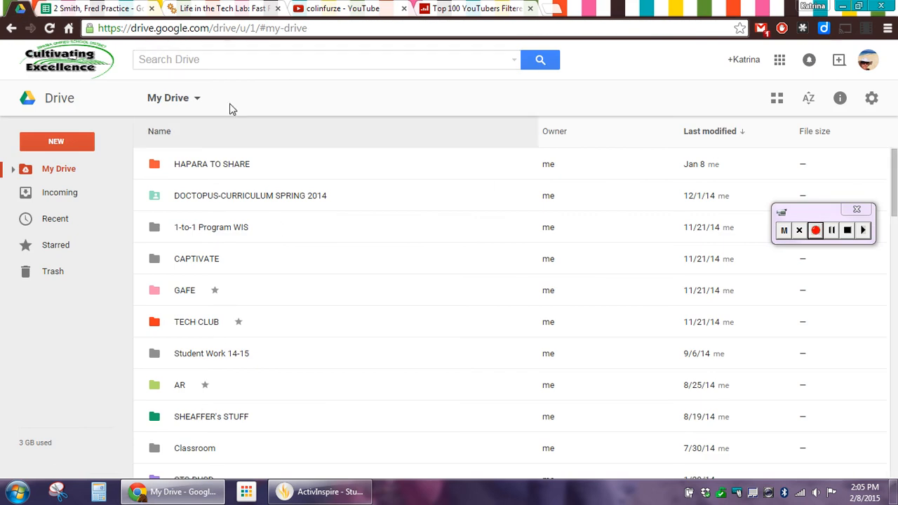
Search Drive for "practice" to find the practice spreadsheet.
left_click(209, 59)
type("p")
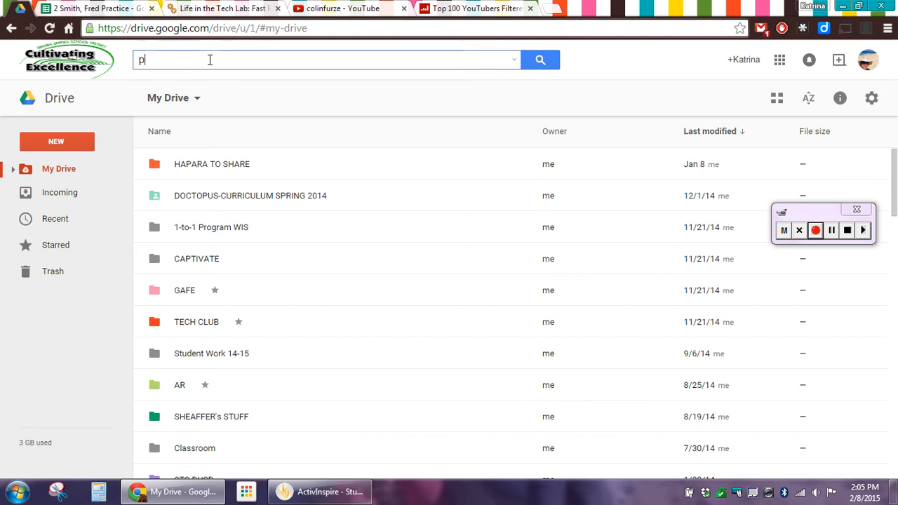
type("ractice")
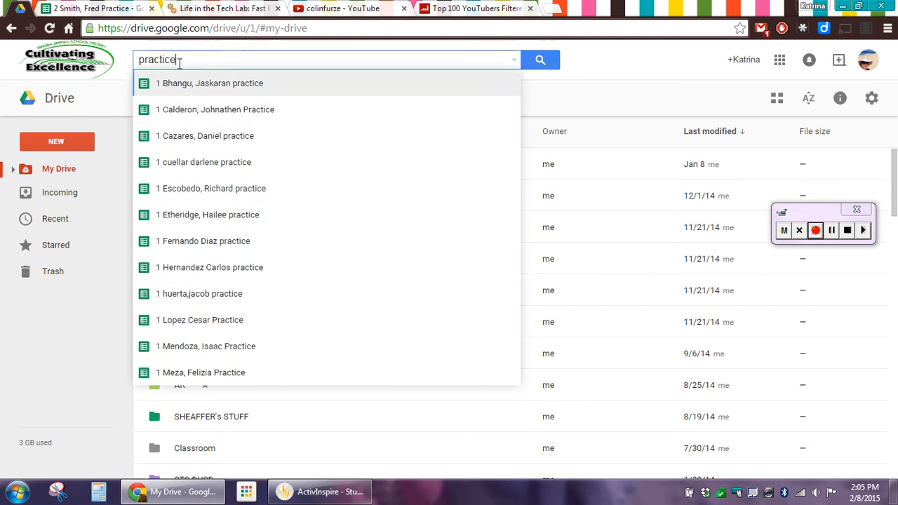
Switch to the open practice spreadsheet and add a new sheet named YouTube.
left_click(99, 9)
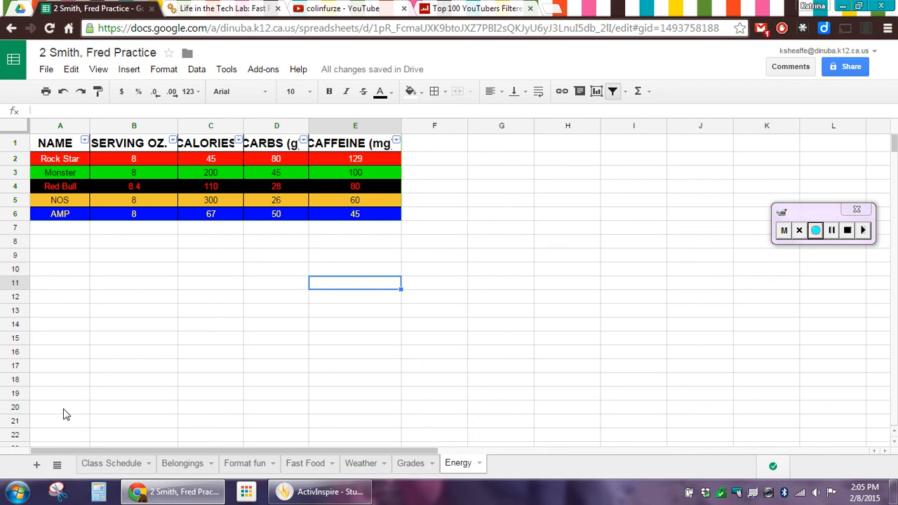
left_click(36, 466)
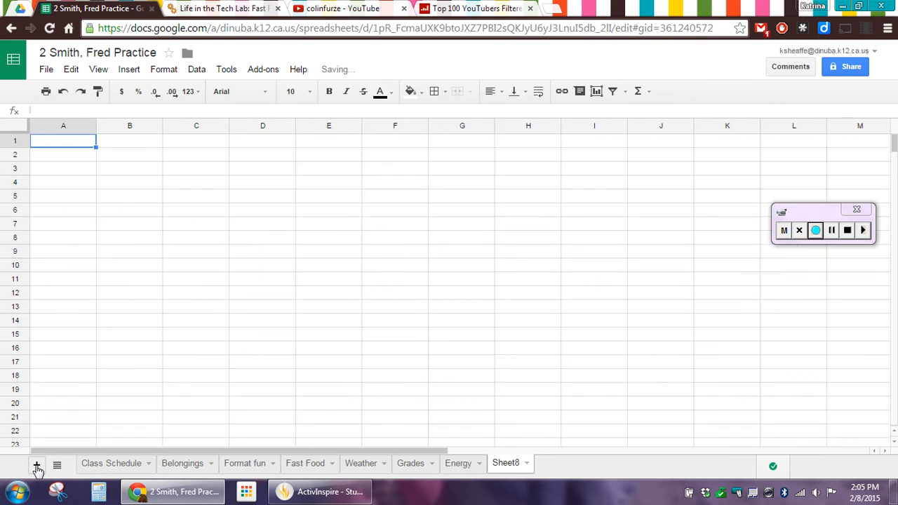
double_click(512, 464)
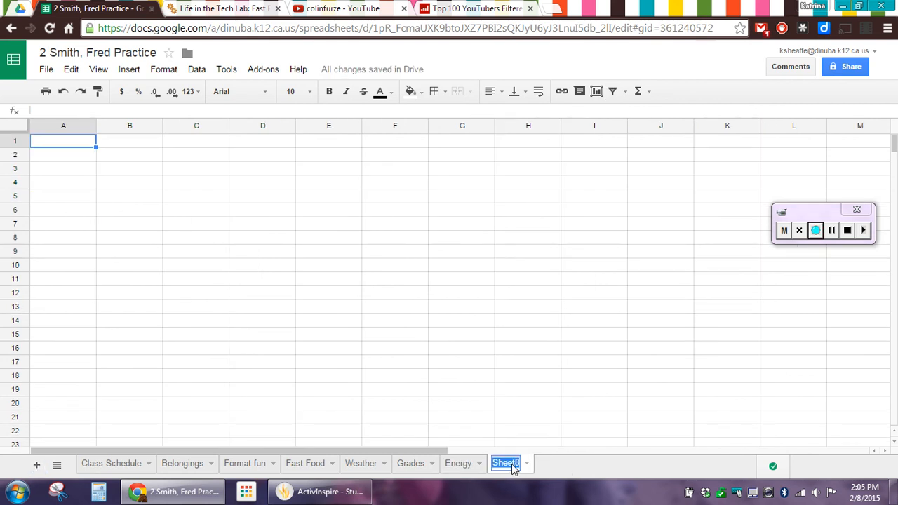
type("YouTube")
key("Return")
left_click(831, 230)
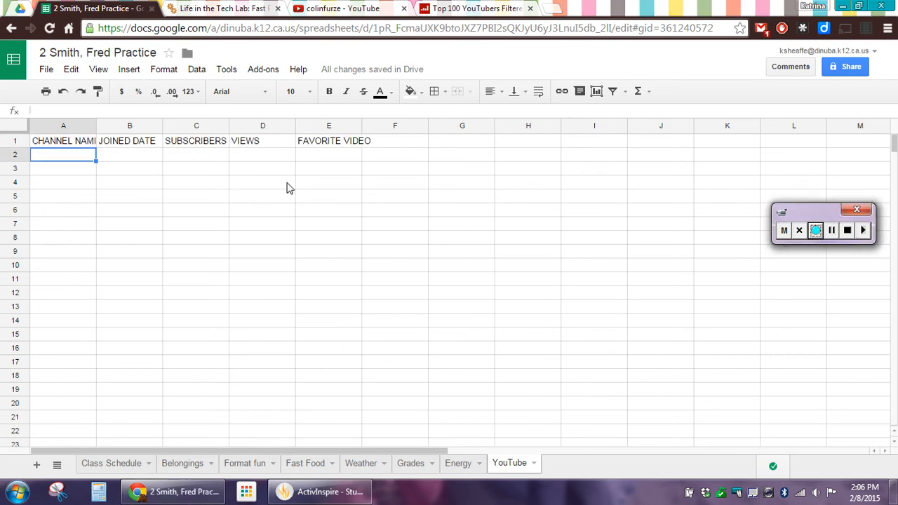
Widen the CHANNEL NAME, SUBSCRIBERS, VIEWS and FAVORITE VIDEO columns so that each heading fits within its own column.
left_click(78, 145)
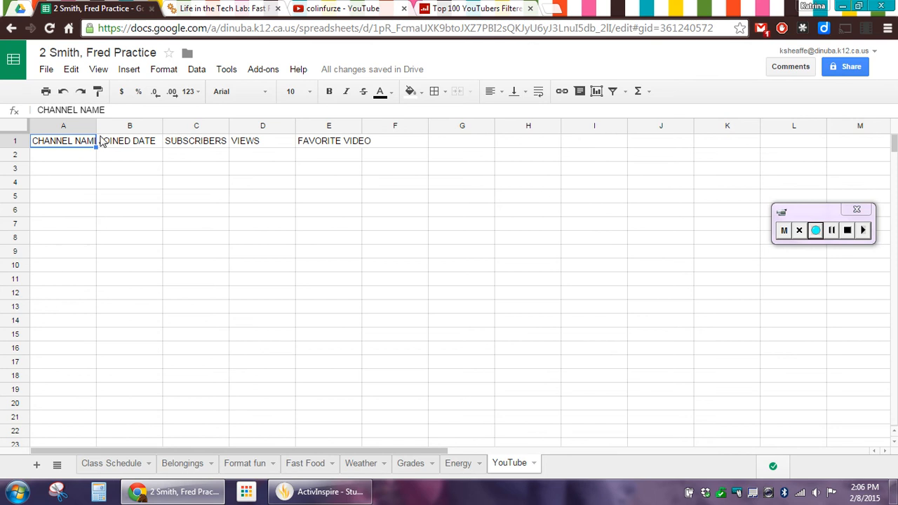
left_click_drag(98, 129, 148, 130)
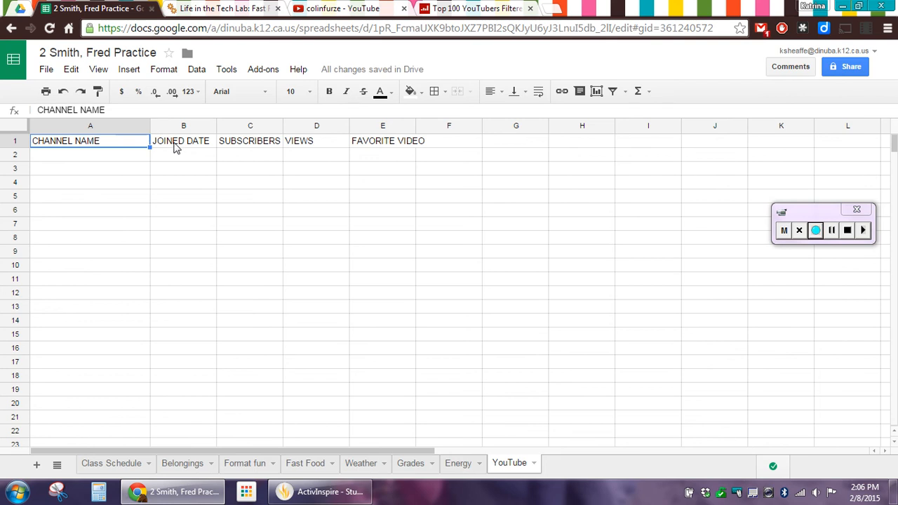
left_click(175, 147)
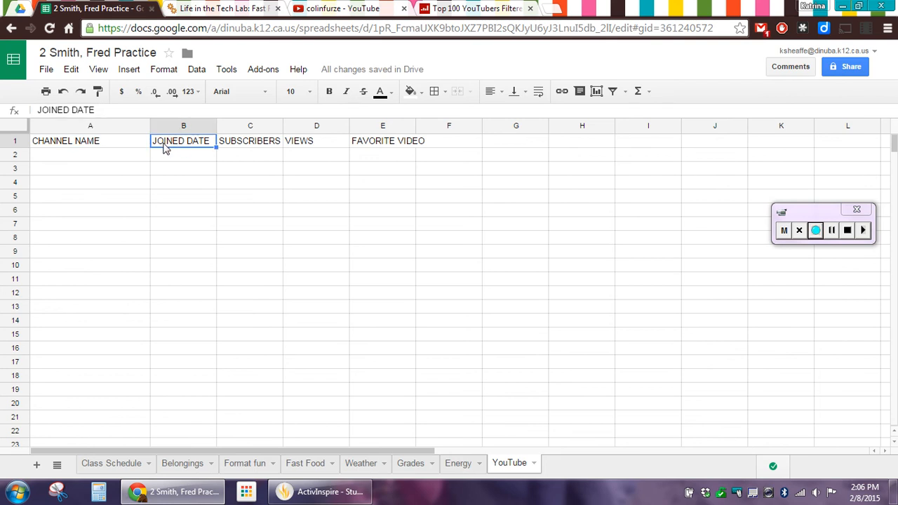
left_click(249, 145)
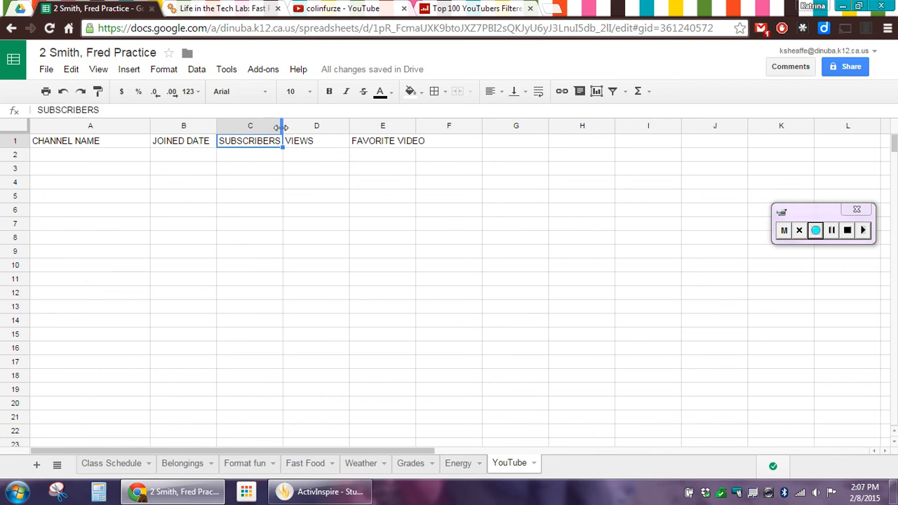
left_click_drag(281, 127, 318, 127)
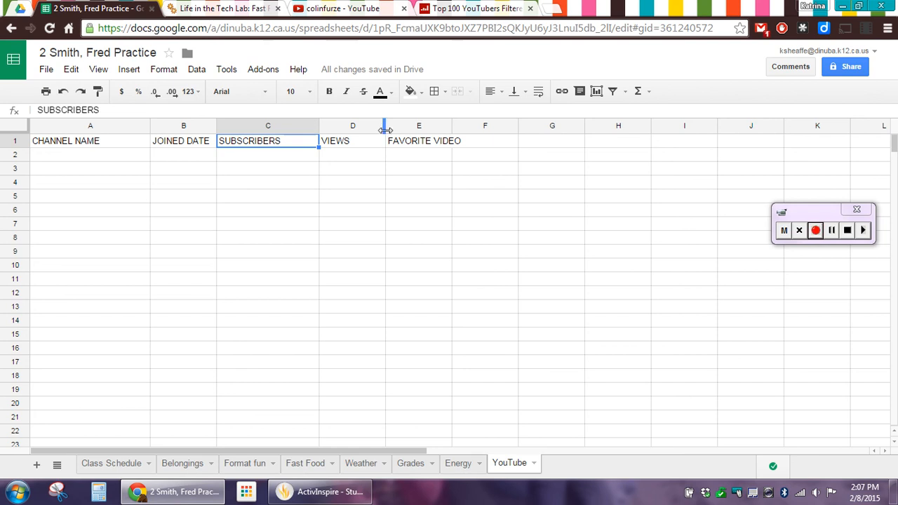
left_click(370, 144)
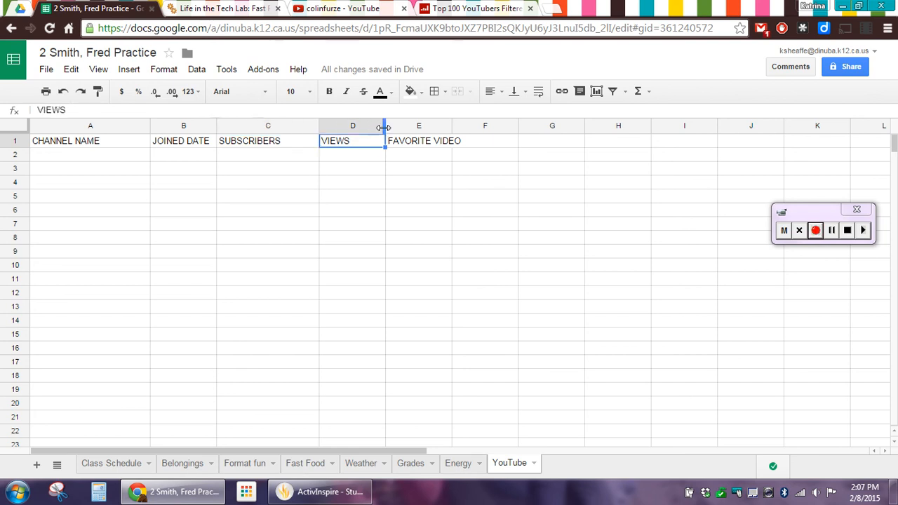
left_click_drag(384, 126, 424, 125)
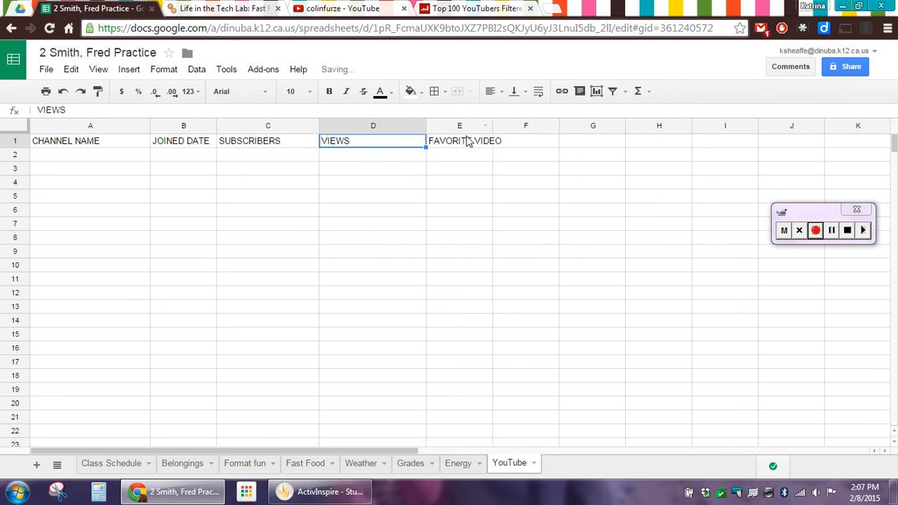
left_click(468, 140)
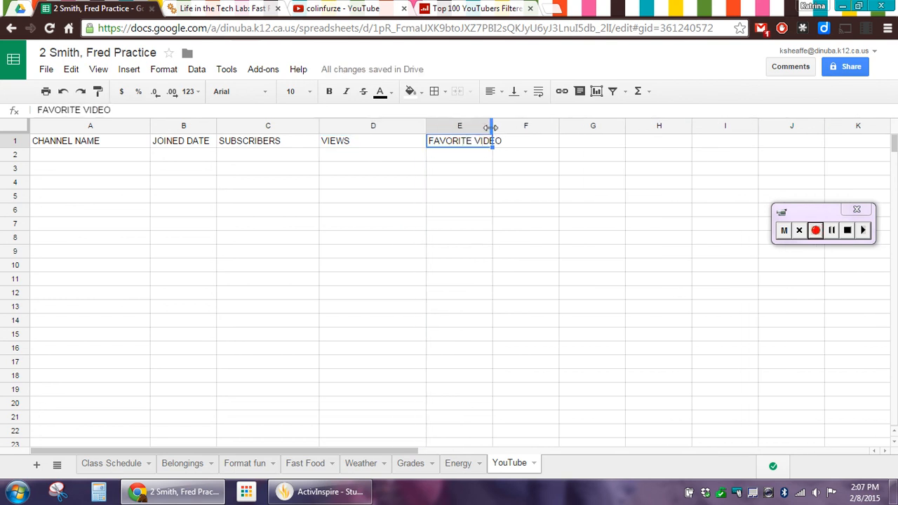
left_click_drag(492, 125, 548, 126)
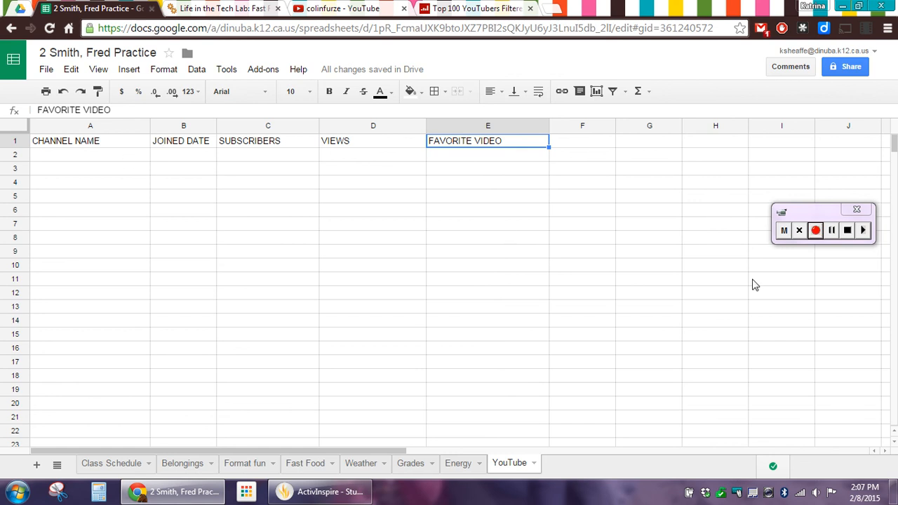
left_click(832, 230)
left_click(813, 231)
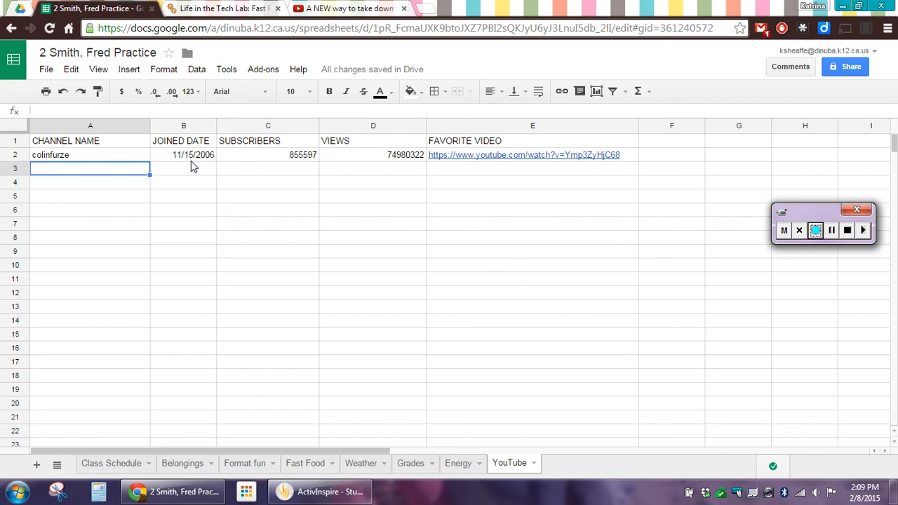
Format the colinfurze subscriber count in C2 with thousands separators and no decimal places.
left_click(278, 157)
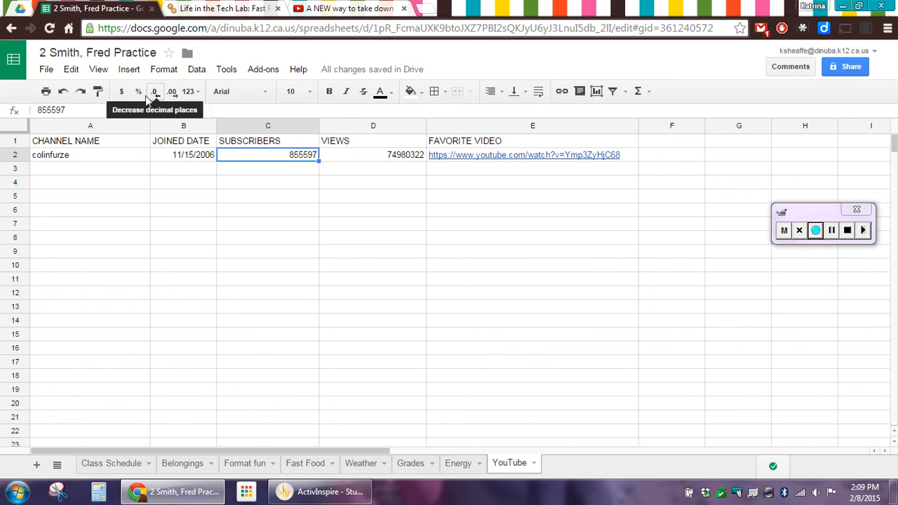
left_click(188, 93)
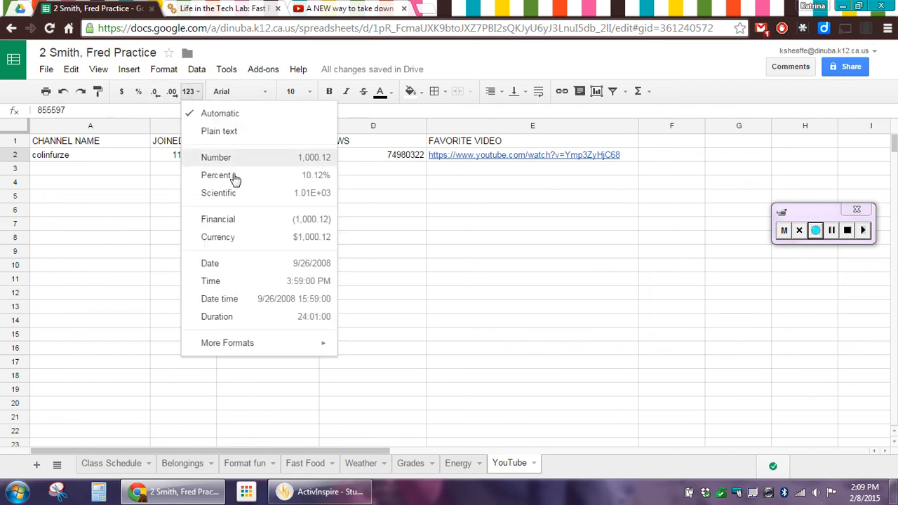
left_click(258, 224)
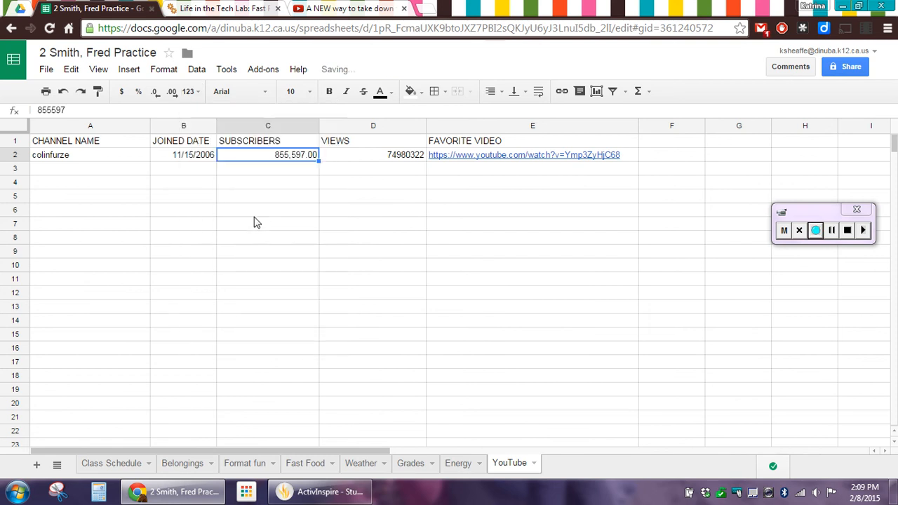
left_click(172, 95)
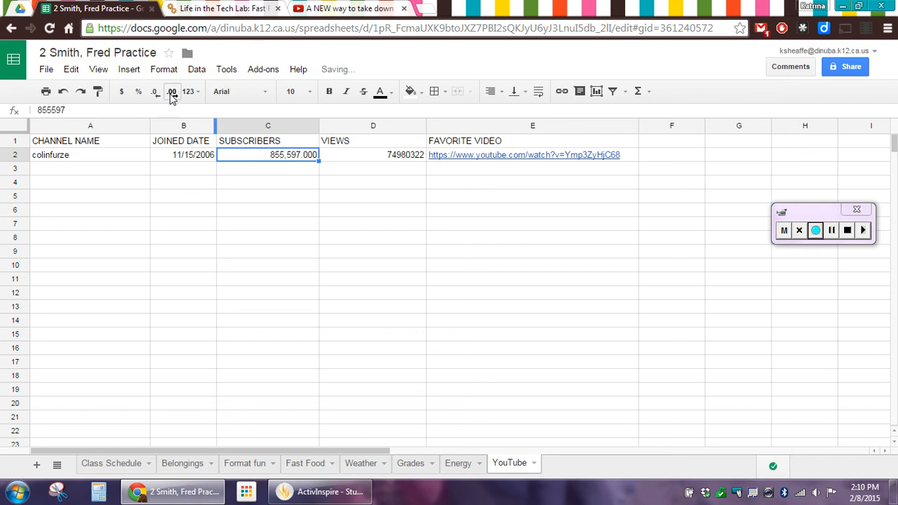
left_click(154, 93)
left_click(154, 94)
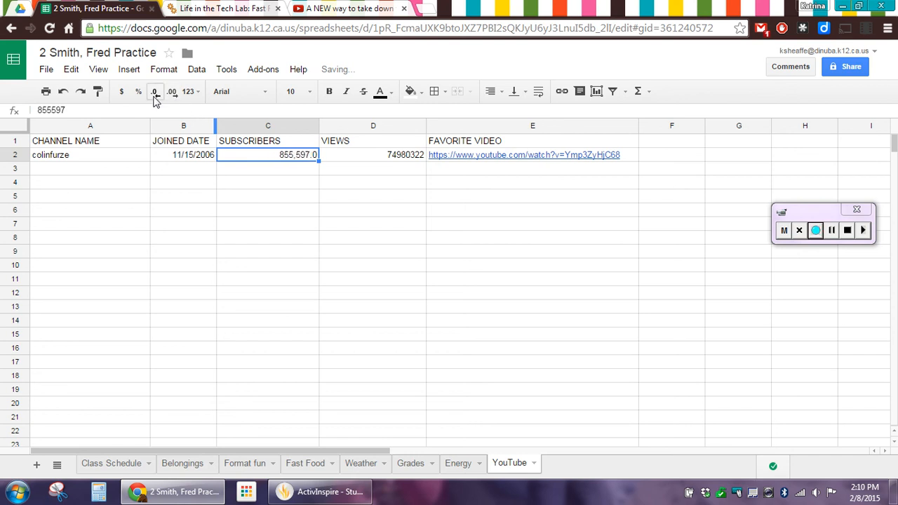
left_click(154, 94)
Format the colinfurze view count in D2 as a Number with no decimal places.
left_click(379, 159)
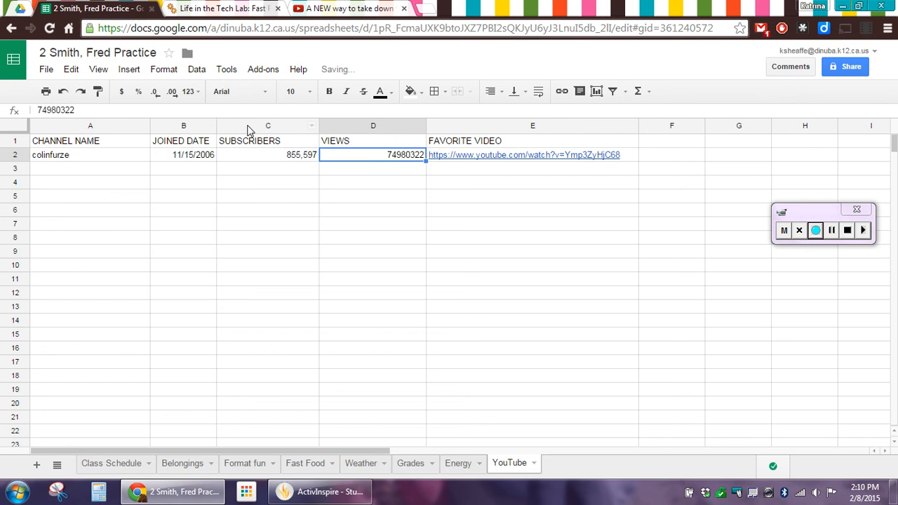
left_click(191, 92)
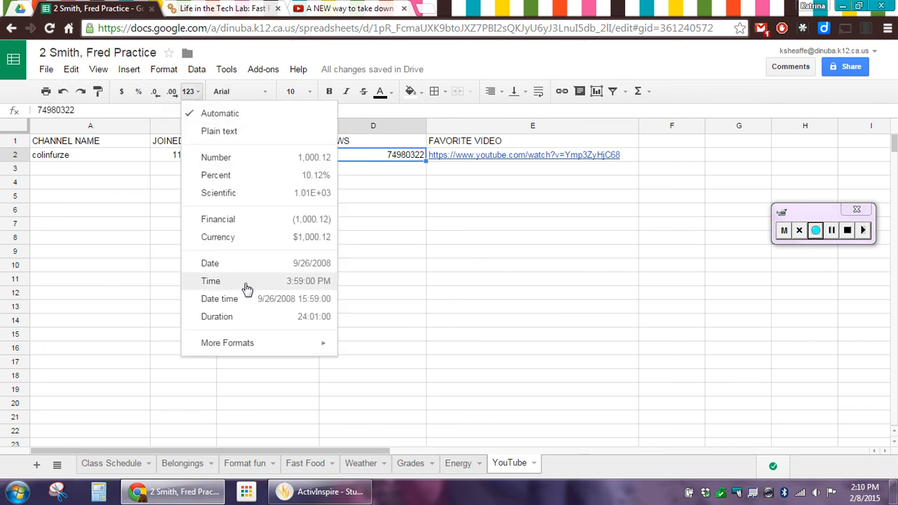
left_click(237, 158)
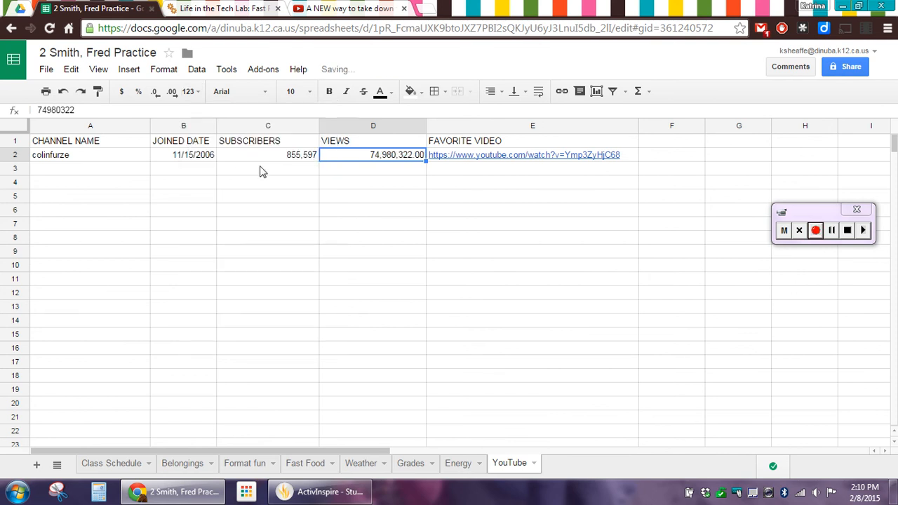
left_click(157, 94)
left_click(157, 93)
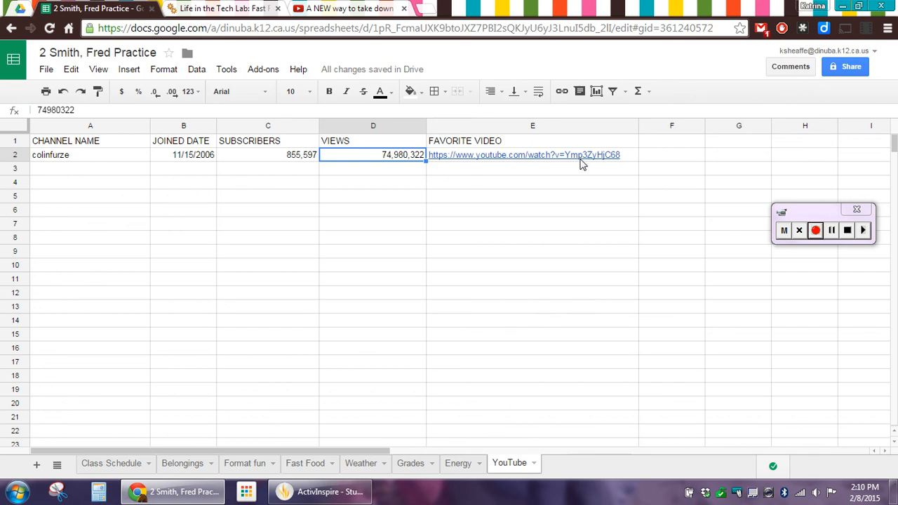
Search youtube.com in a new browser tab for colinfurze and view the channel's About page for its subscribers, views and joined date.
left_click(428, 9)
type("youtube.com")
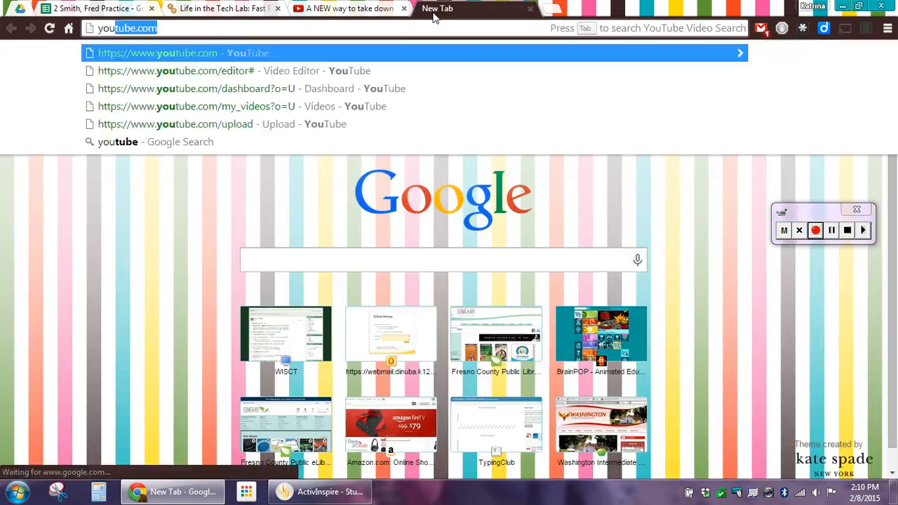
key("Return")
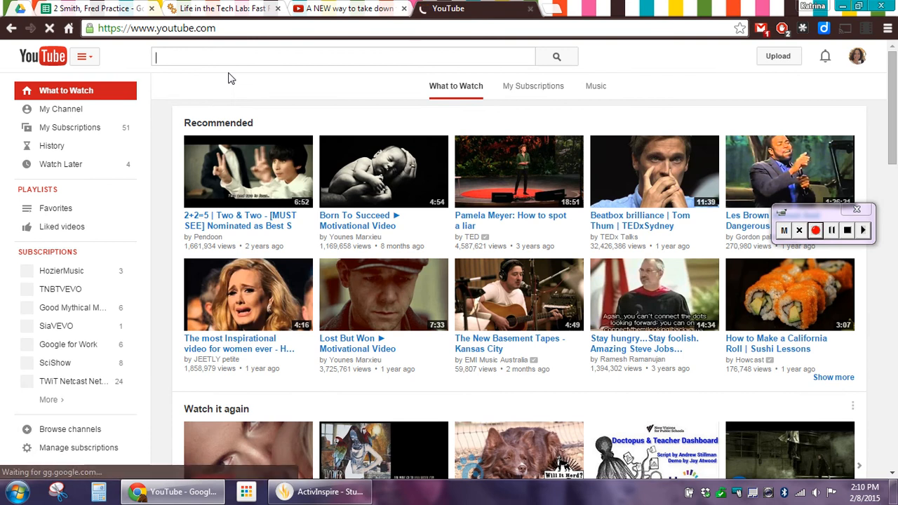
type("colinfur")
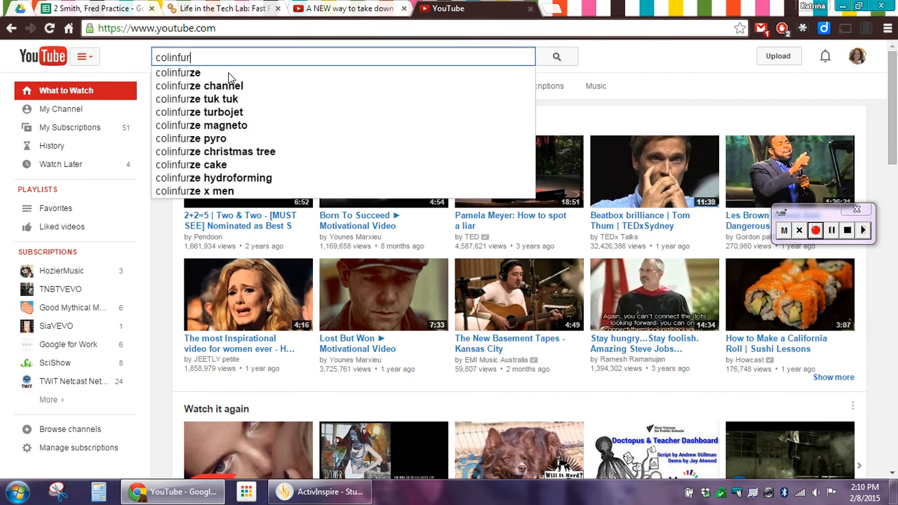
type("ze")
key("Return")
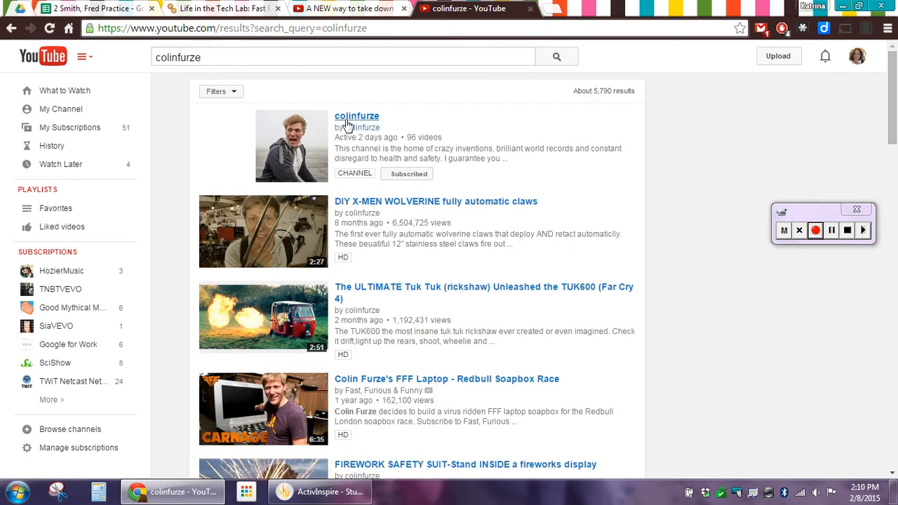
left_click(359, 177)
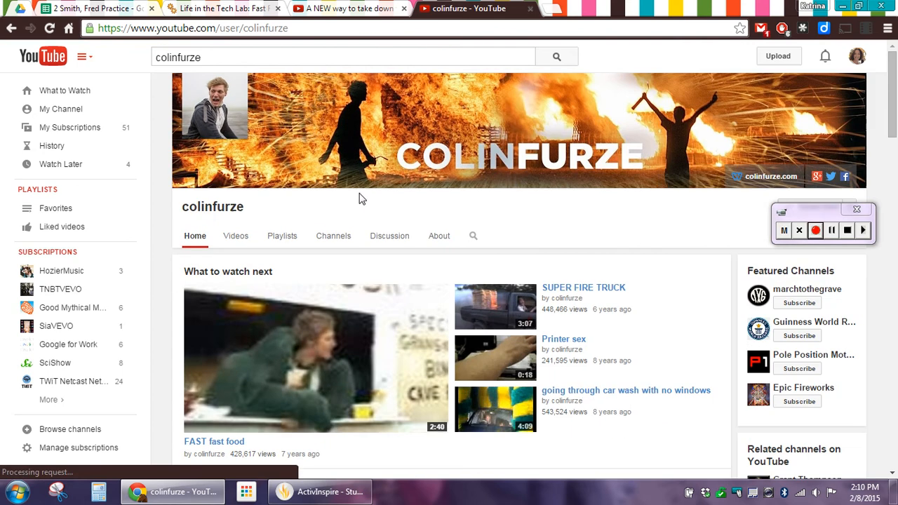
left_click(438, 240)
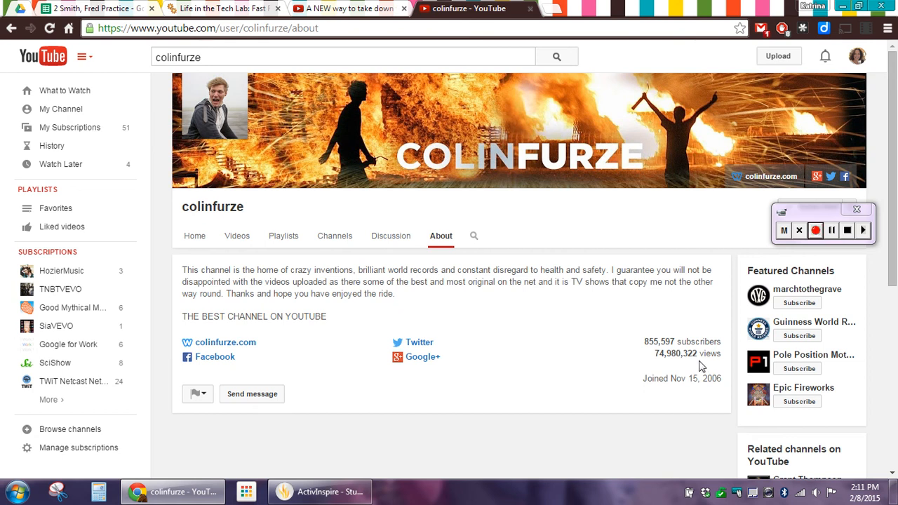
Copy the web address of the open UnDecor 500c video and select the FAVORITE VIDEO cell E2 in the practice spreadsheet.
left_click(343, 9)
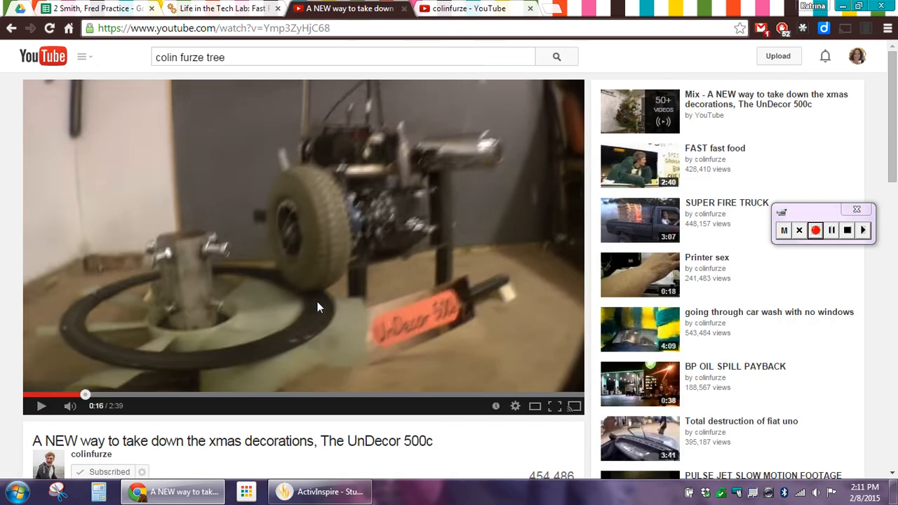
left_click(296, 30)
key("ctrl+c")
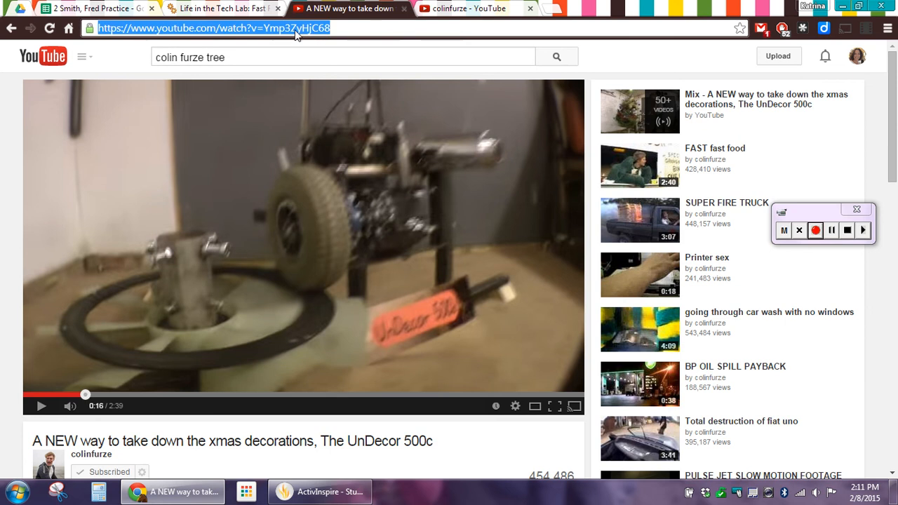
right_click(295, 31)
left_click(317, 76)
left_click(144, 8)
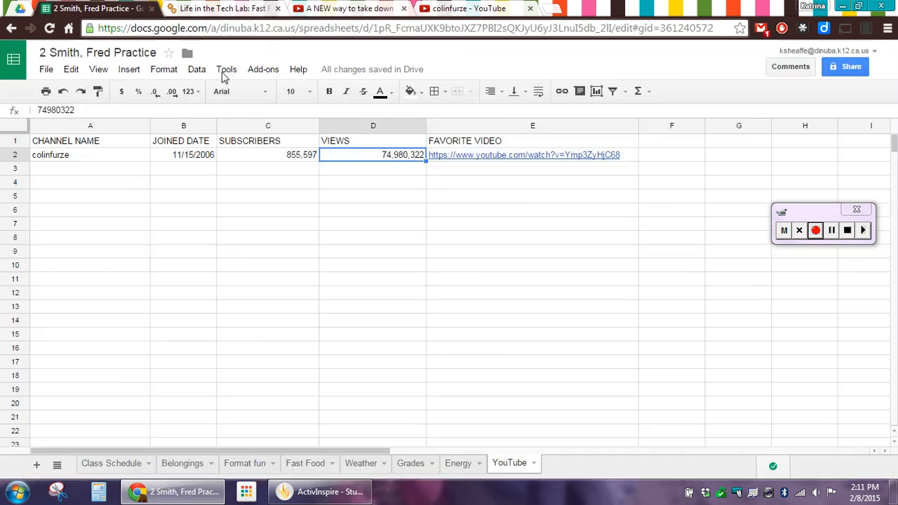
left_click(632, 159)
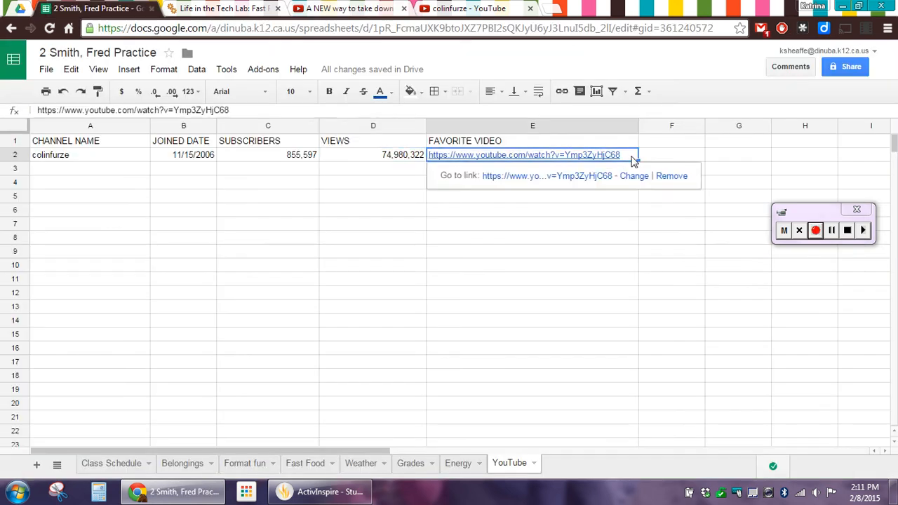
Paste the copied video link into the FAVORITE VIDEO cell E2 of the colinfurze row.
right_click(634, 160)
left_click(645, 207)
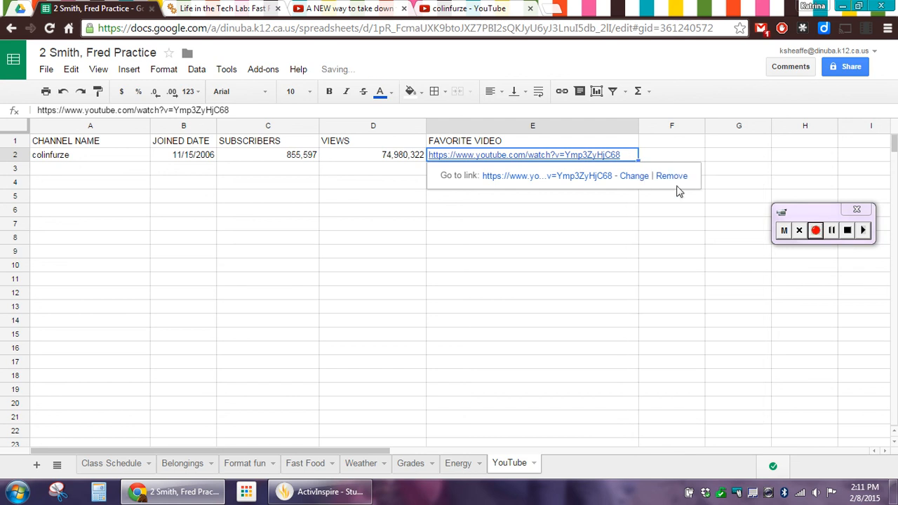
left_click(652, 212)
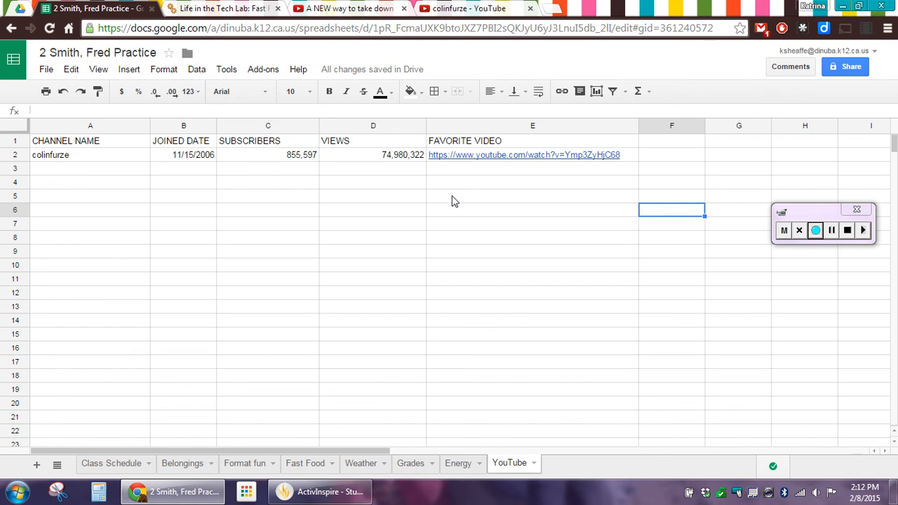
left_click(397, 161)
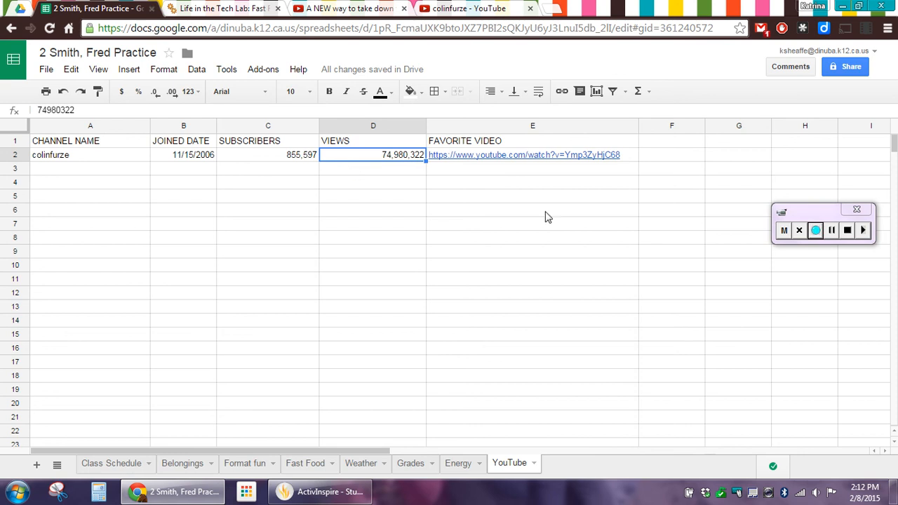
left_click(831, 230)
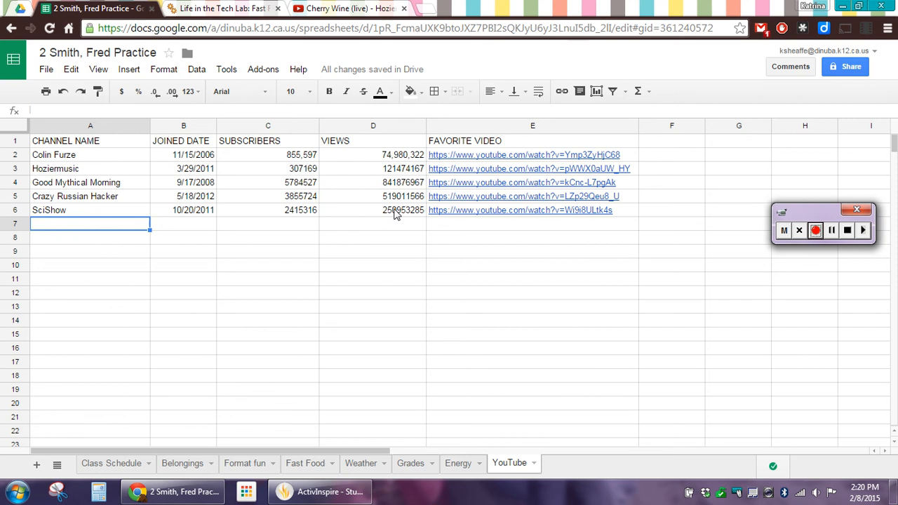
Format the subscriber and view counts in C3:D6 as Number with no decimal places.
left_click_drag(400, 214, 269, 171)
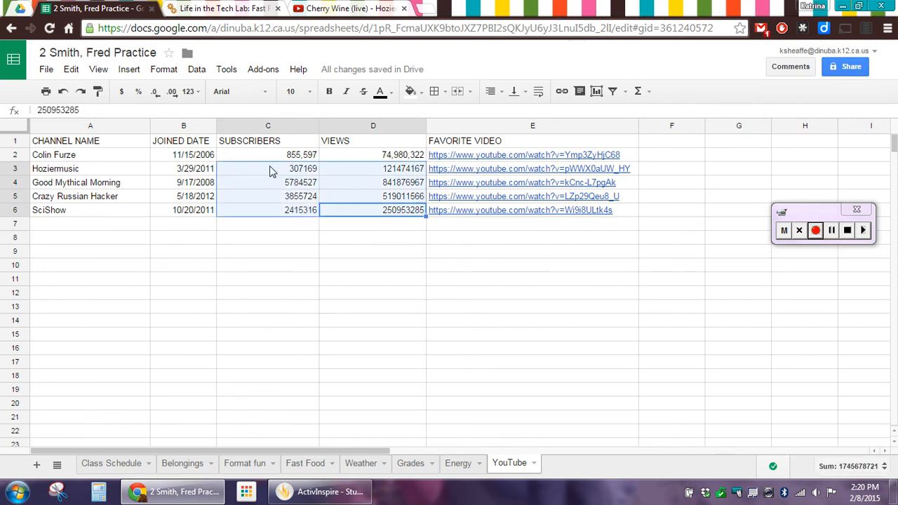
left_click(191, 93)
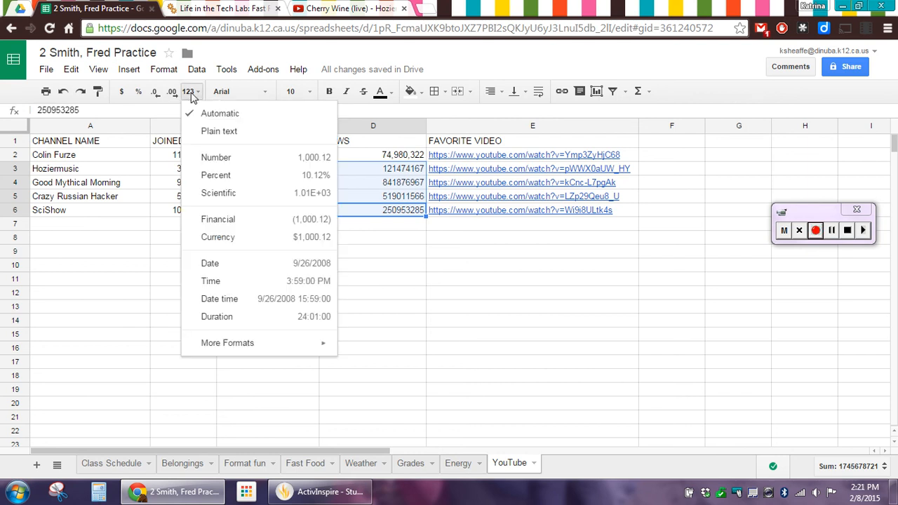
left_click(227, 159)
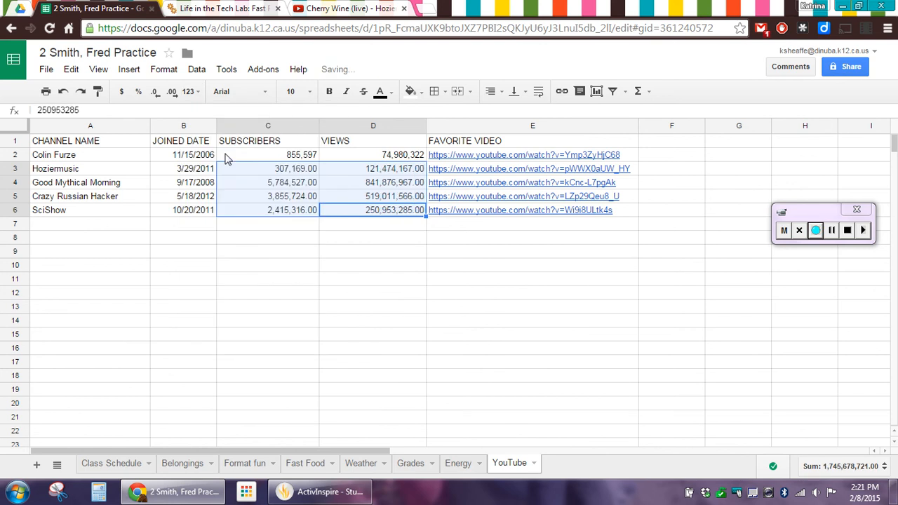
left_click(155, 94)
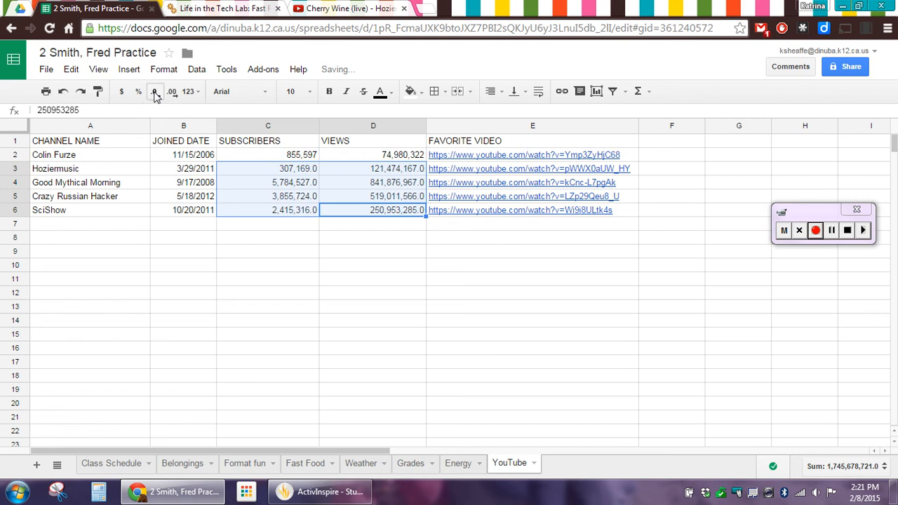
left_click(155, 94)
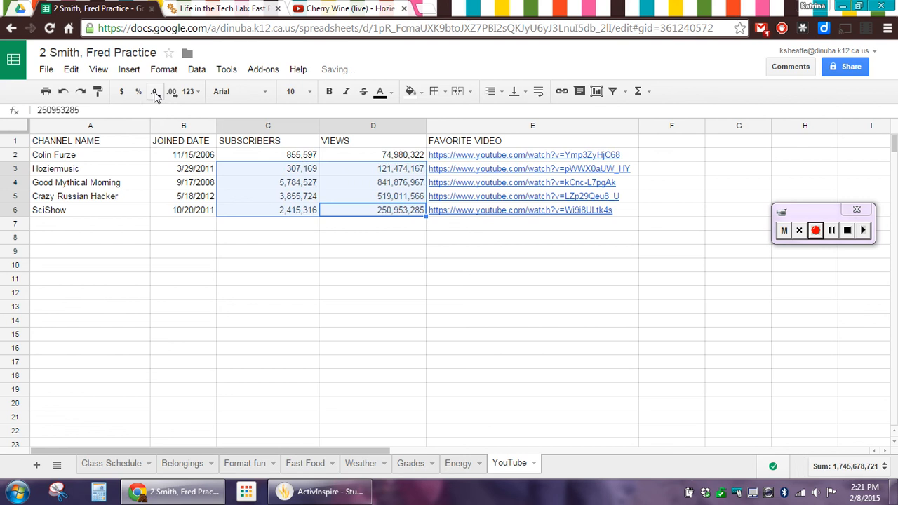
left_click(272, 229)
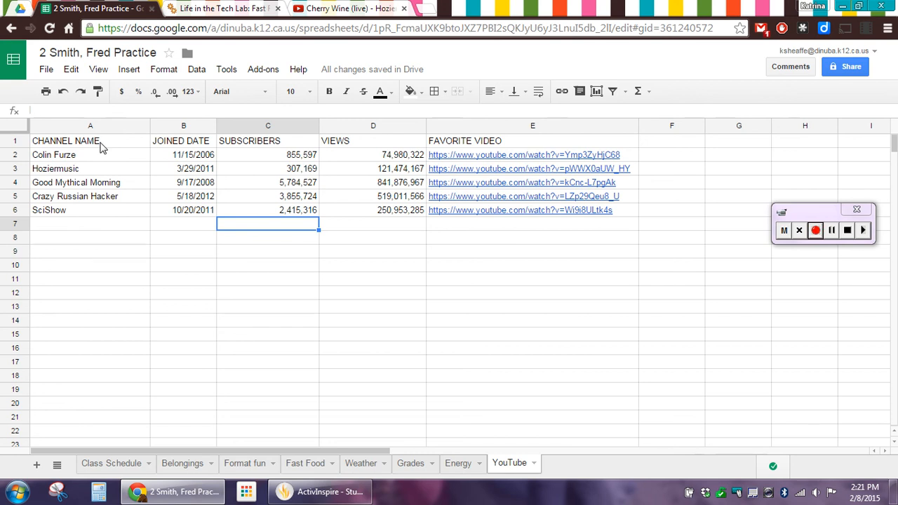
Add a filter to the table A1:E6 and sort it by VIEWS in Z → A order.
left_click_drag(103, 143, 493, 213)
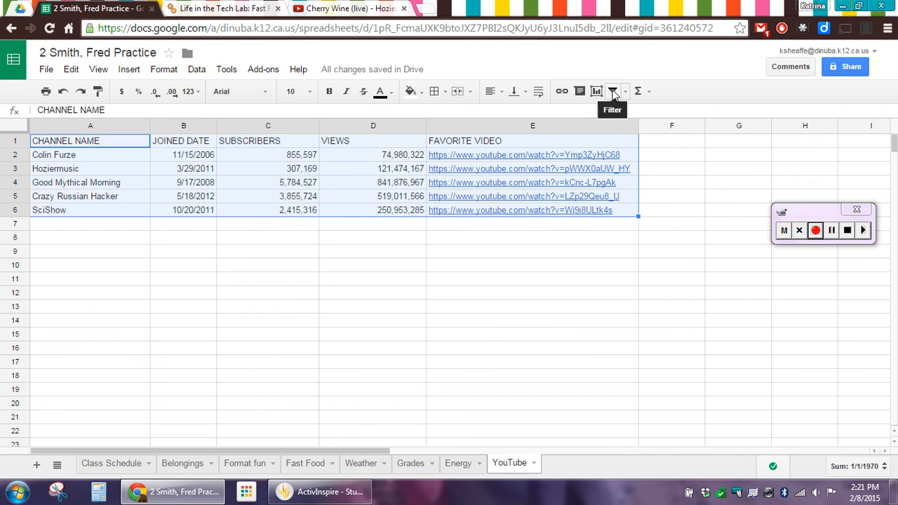
left_click(612, 92)
left_click(421, 141)
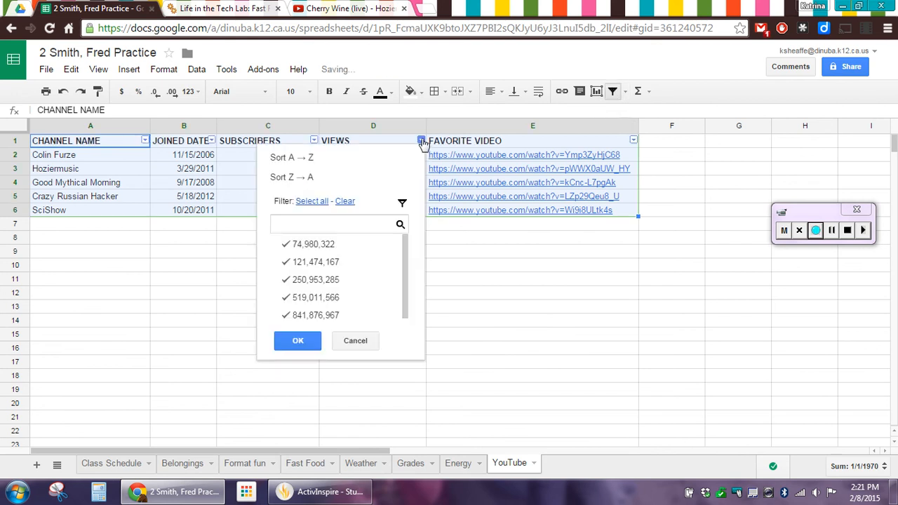
left_click(292, 180)
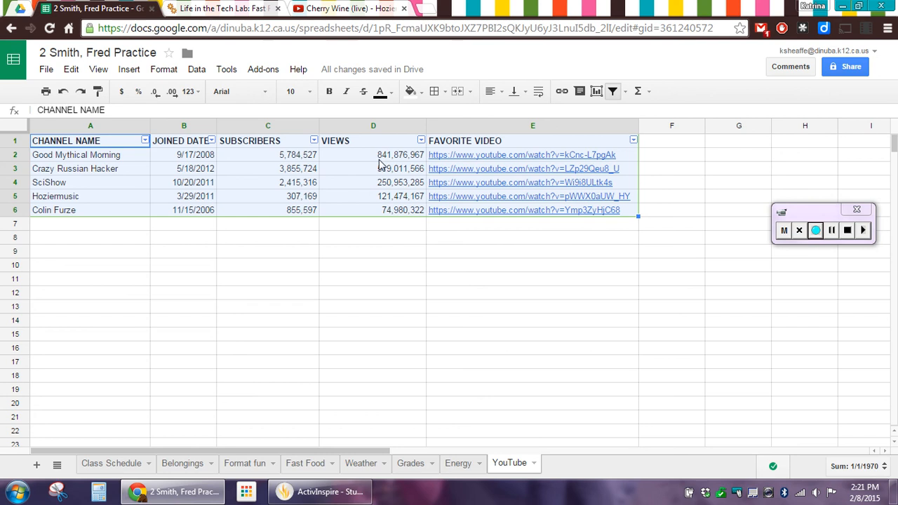
left_click(361, 226)
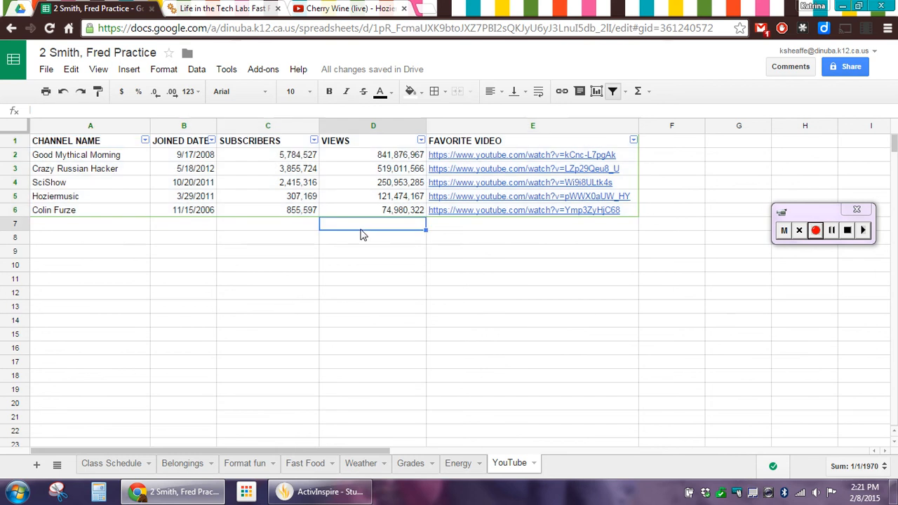
Set the header cells A1:E1 to the Verdana font at size 14.
left_click(112, 143)
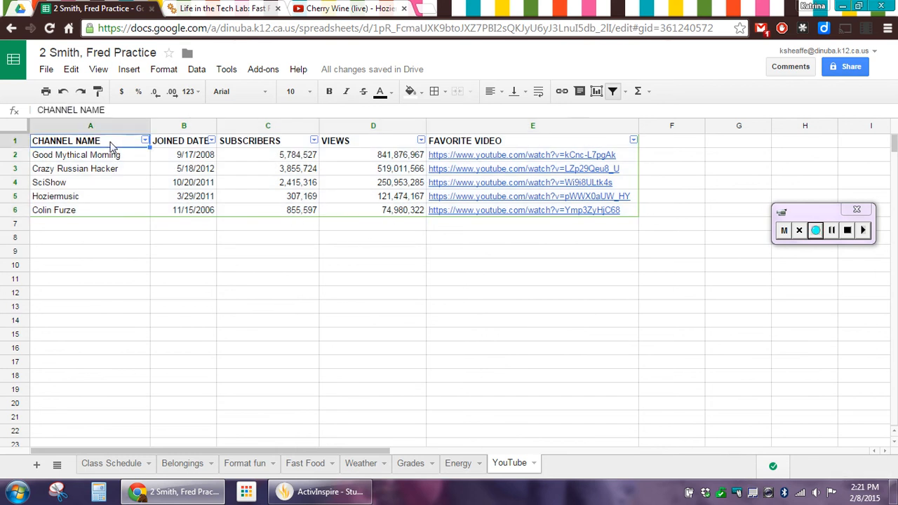
left_click_drag(110, 145, 470, 143)
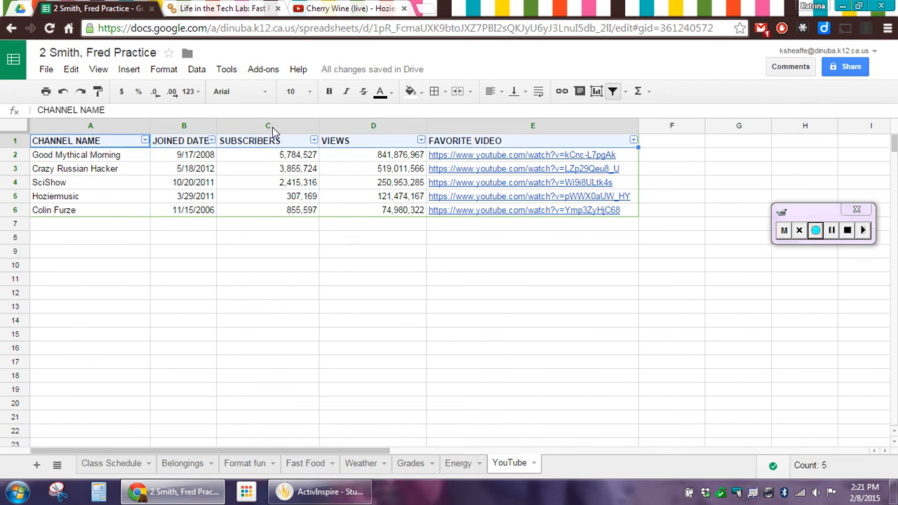
left_click(265, 93)
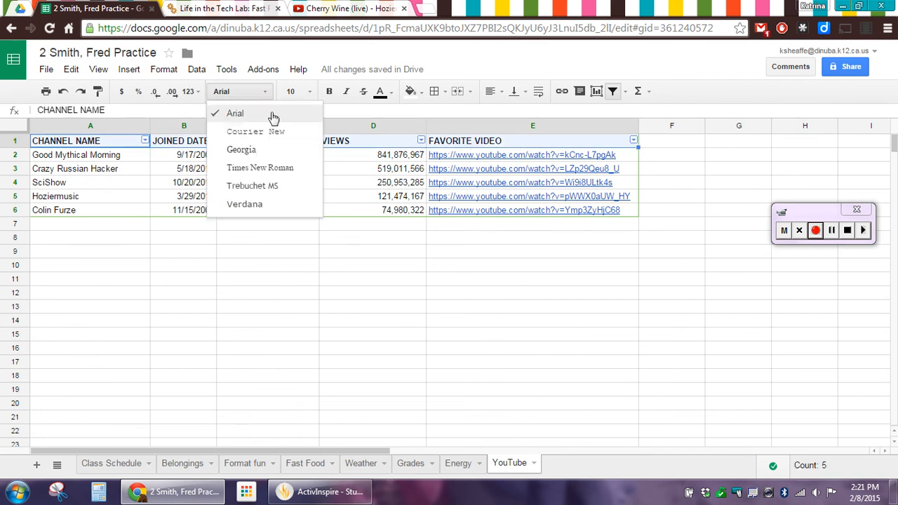
left_click(252, 204)
left_click(304, 93)
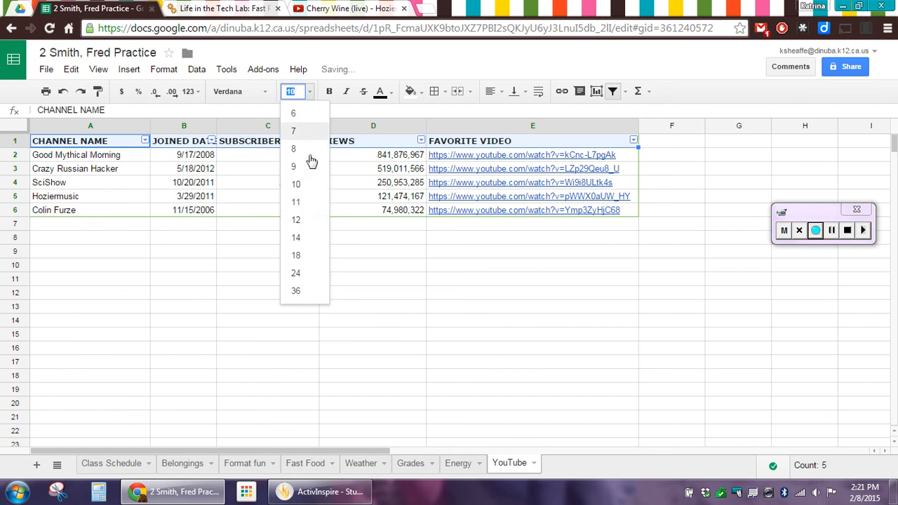
left_click(297, 239)
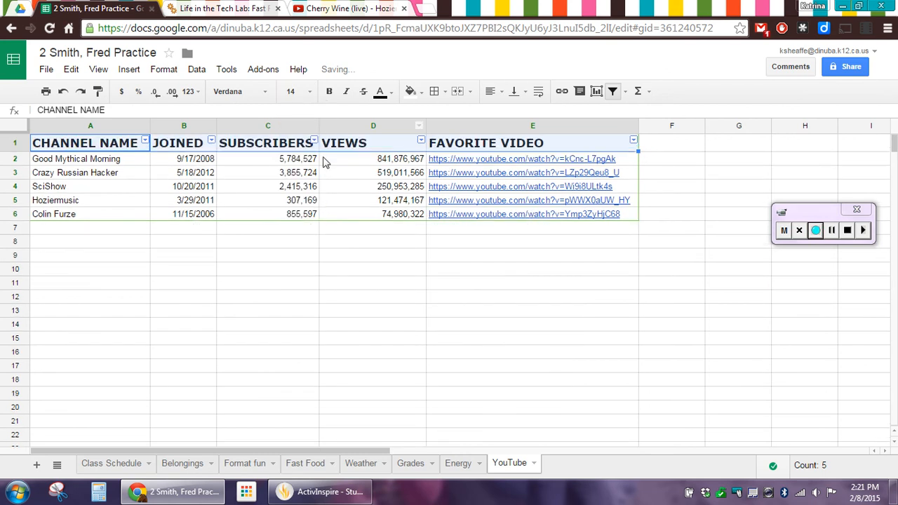
Apply red dotted borders around and between all the channel data cells A2:E6.
left_click_drag(139, 160, 465, 216)
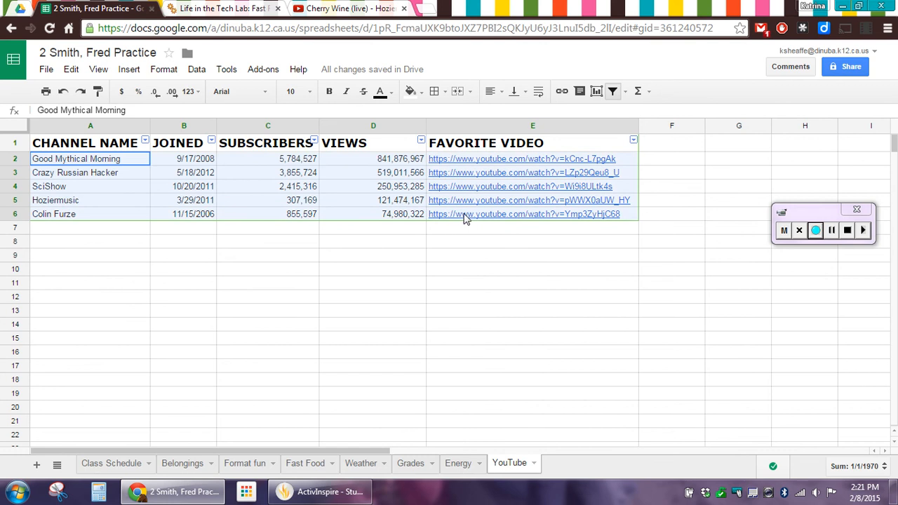
left_click(434, 91)
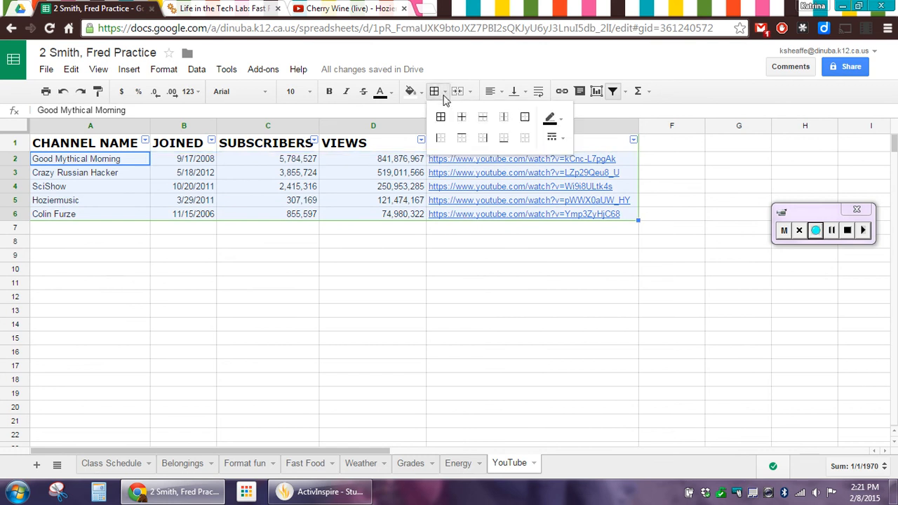
left_click(550, 118)
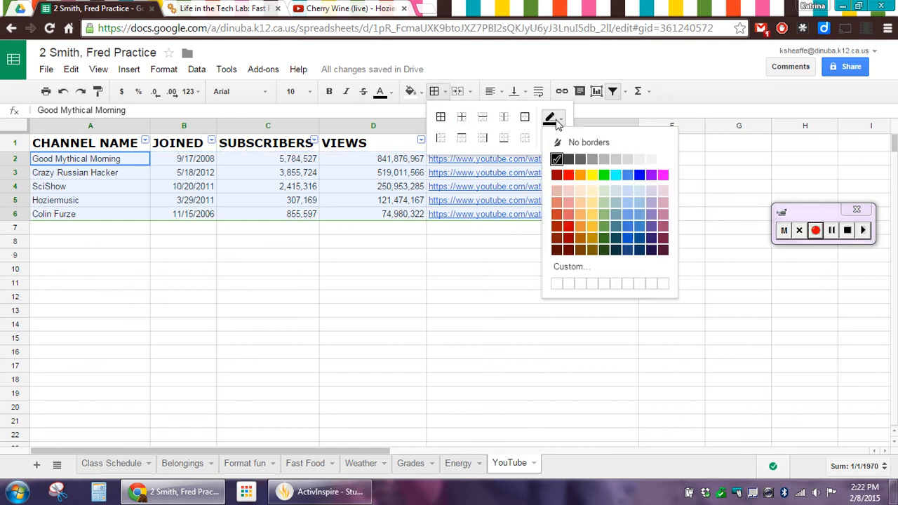
left_click(568, 175)
left_click(552, 138)
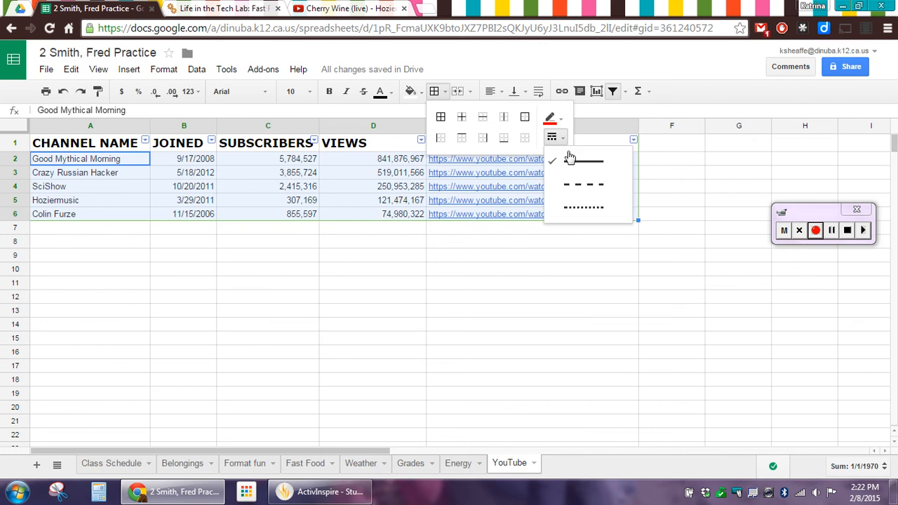
left_click(572, 207)
left_click(440, 117)
left_click(337, 253)
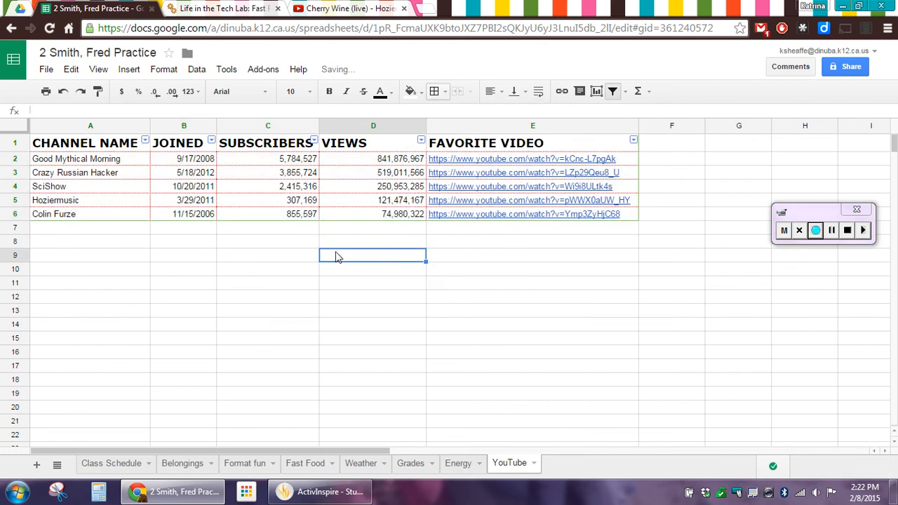
Center the joined date, subscribers and views columns horizontally, headers included, in B1:D6.
left_click_drag(396, 214, 206, 155)
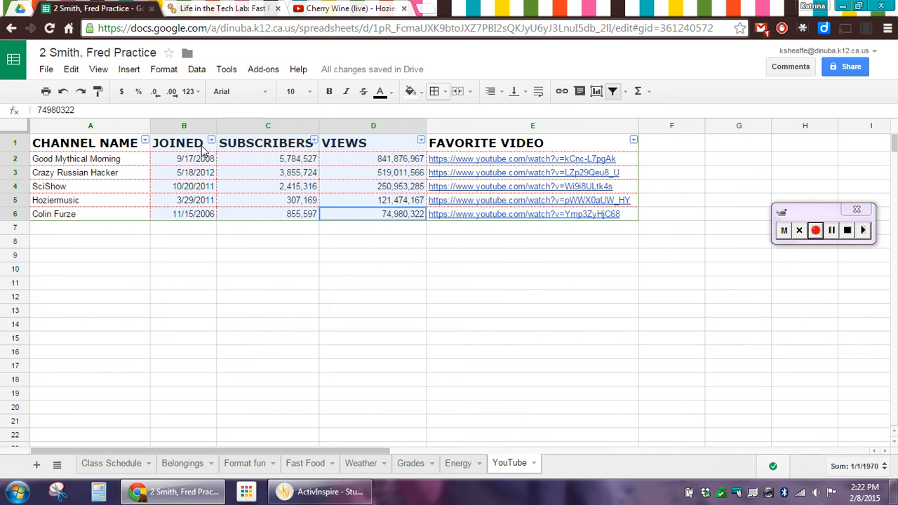
left_click(490, 91)
left_click(513, 116)
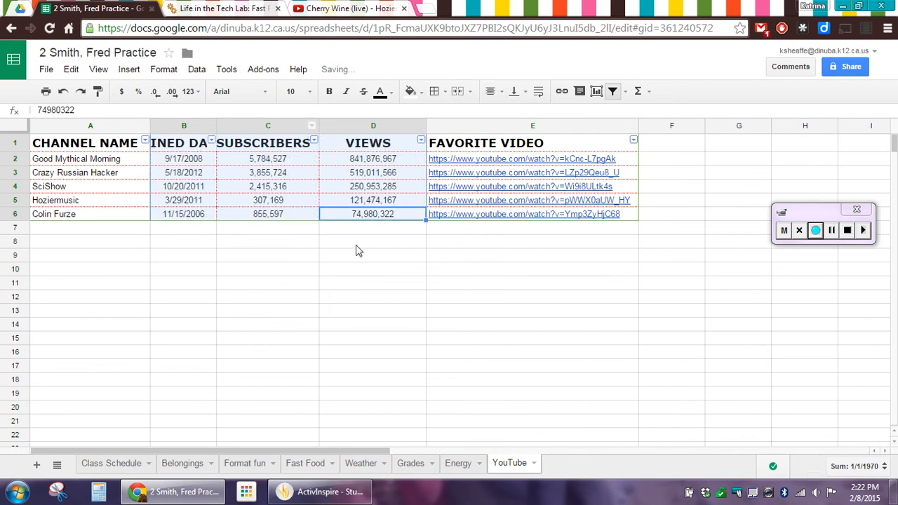
left_click(344, 258)
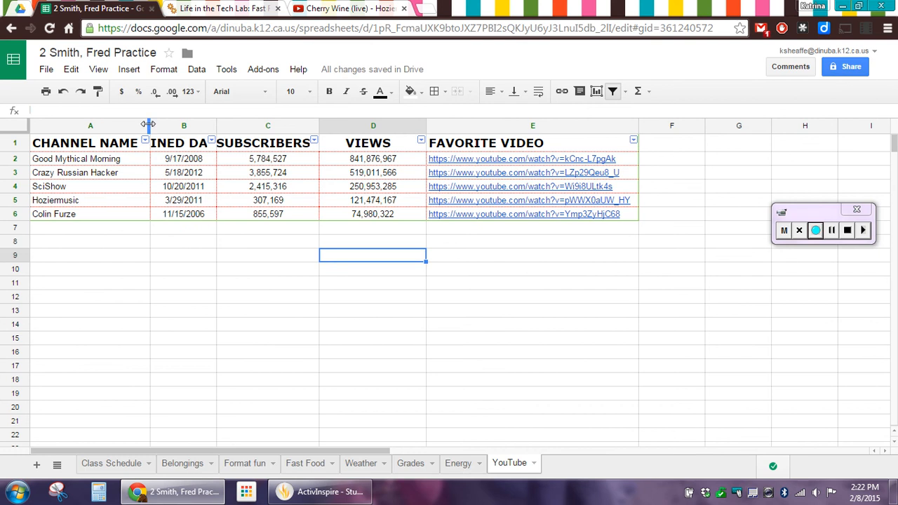
Narrow column A slightly and widen column B until the full JOINED DATE header fits.
left_click_drag(148, 123, 141, 124)
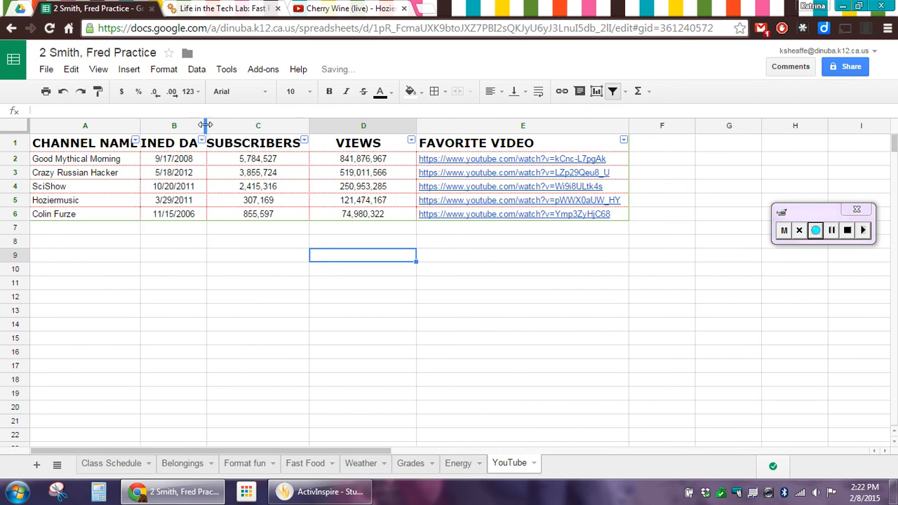
left_click_drag(204, 124, 234, 124)
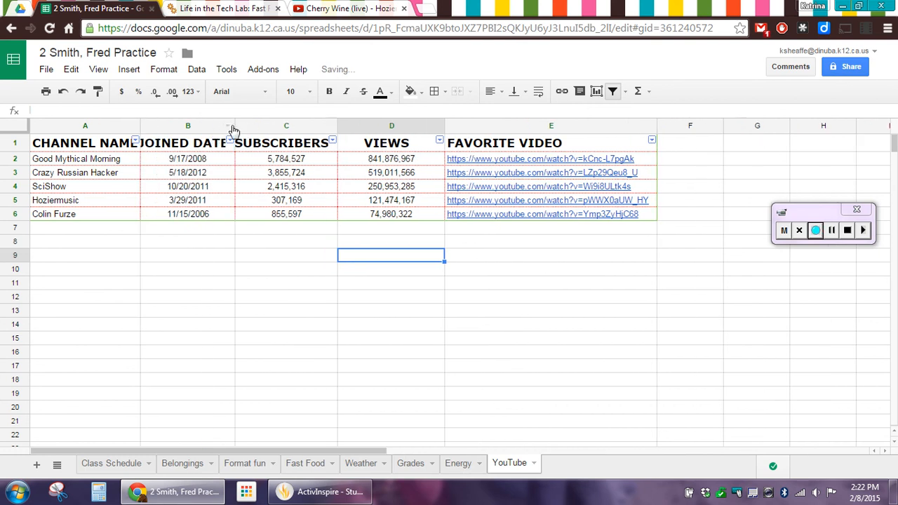
left_click_drag(233, 124, 245, 124)
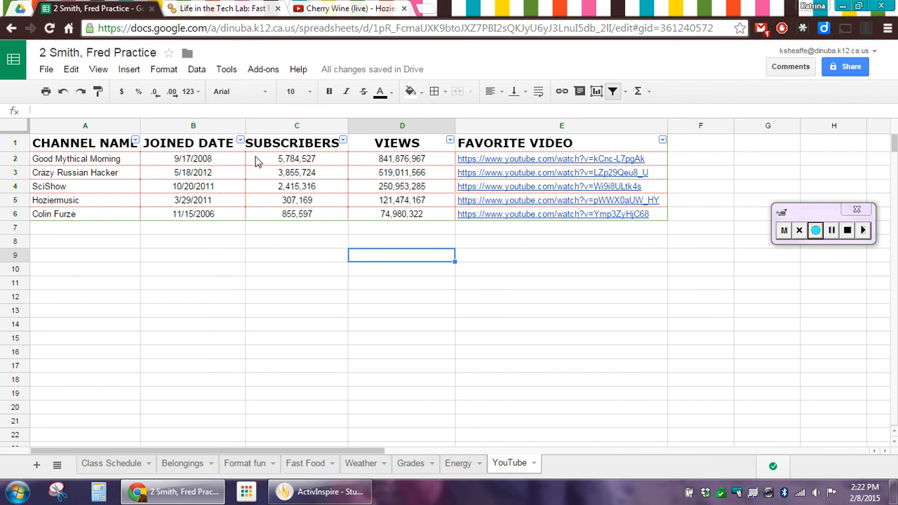
Fill the Good Mythical Morning row, A2:E2, with yellow.
left_click(106, 158)
left_click_drag(364, 155, 470, 166)
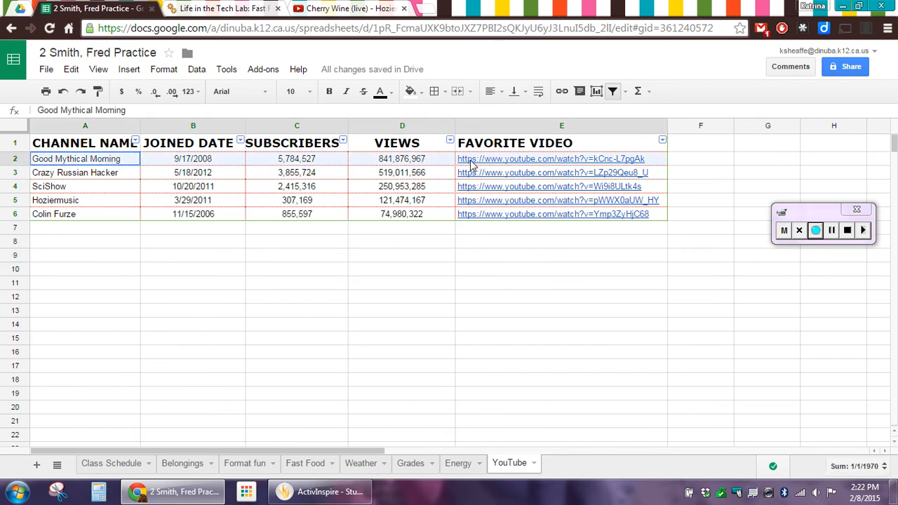
left_click(411, 92)
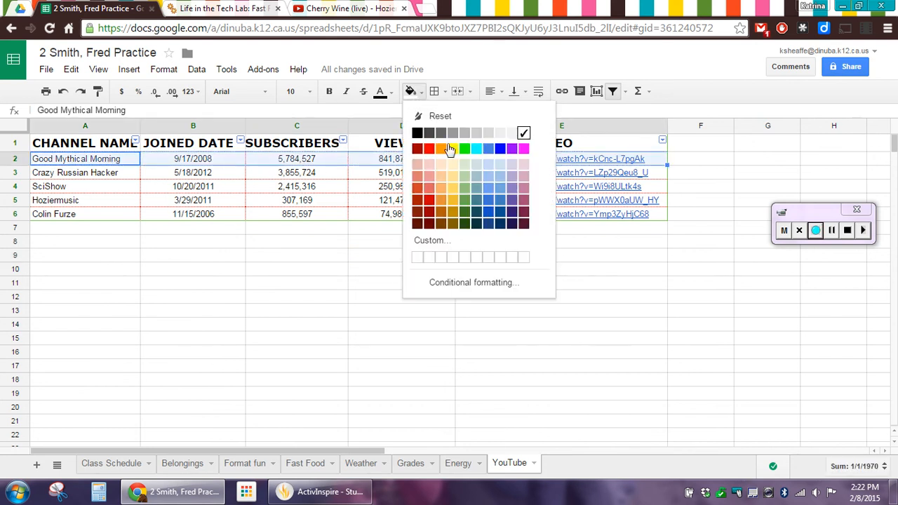
left_click(451, 148)
Fill the Crazy Russian Hacker row, A3:E3, with cyan.
left_click_drag(116, 175, 463, 176)
left_click(411, 92)
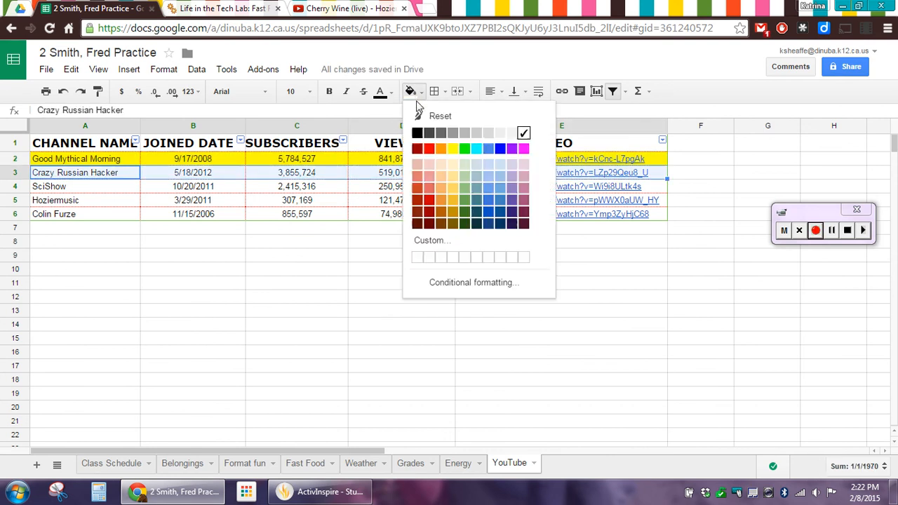
left_click(476, 150)
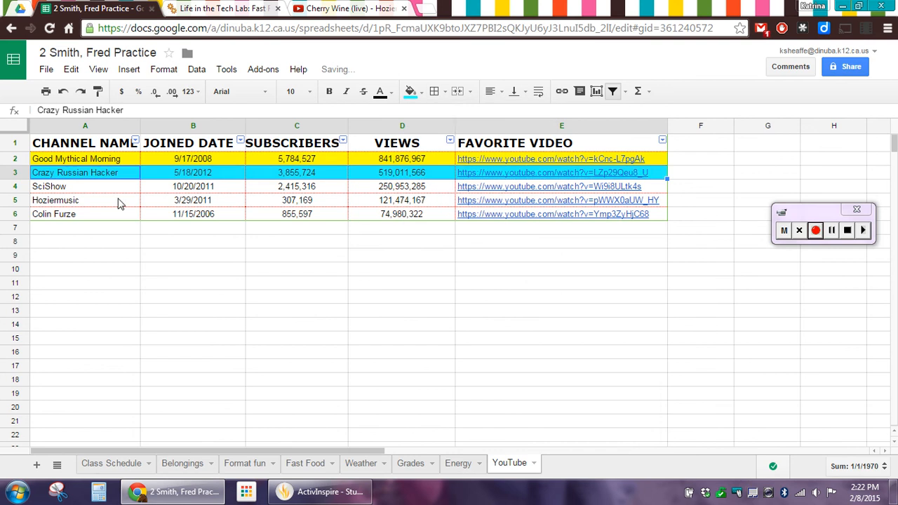
Fill the SciShow row, A4:E4, with magenta.
left_click(112, 189)
left_click_drag(449, 192, 462, 189)
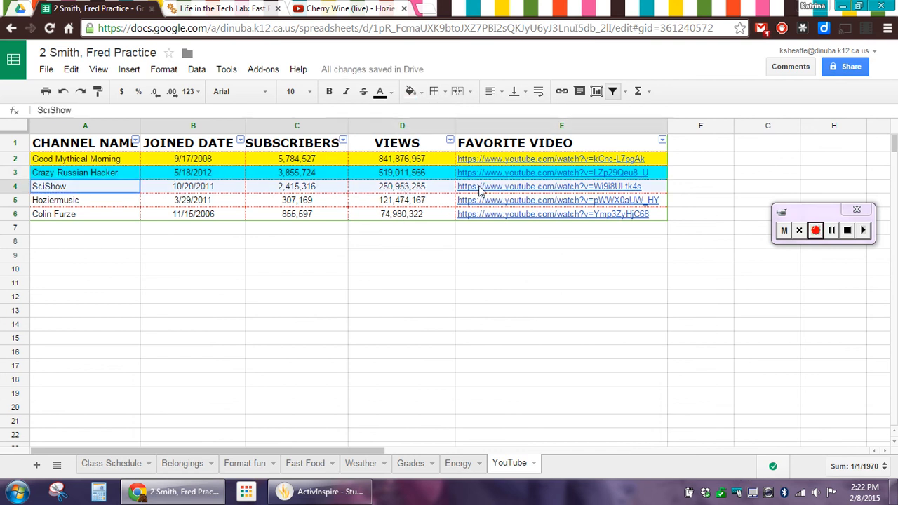
left_click(410, 91)
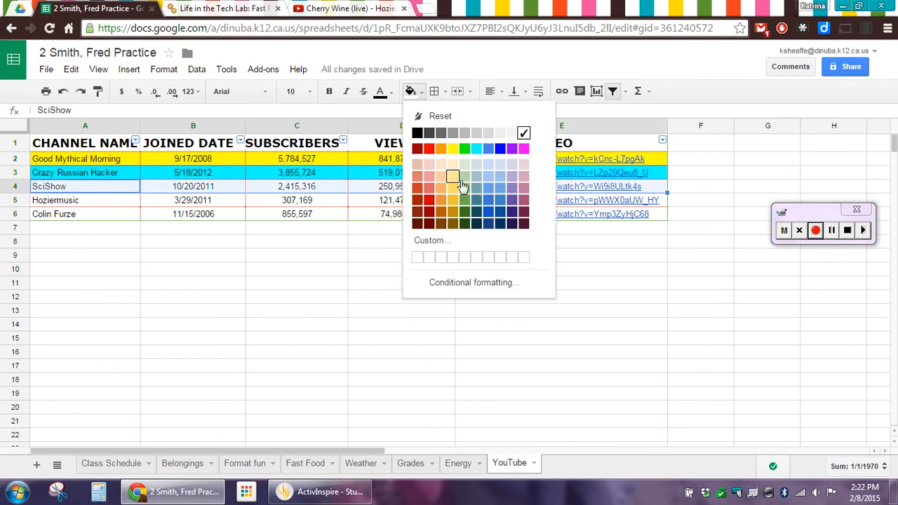
left_click(524, 148)
Fill the Hoziermusic row, A5:E5, with green.
left_click(98, 202)
left_click_drag(98, 203, 483, 204)
left_click(411, 93)
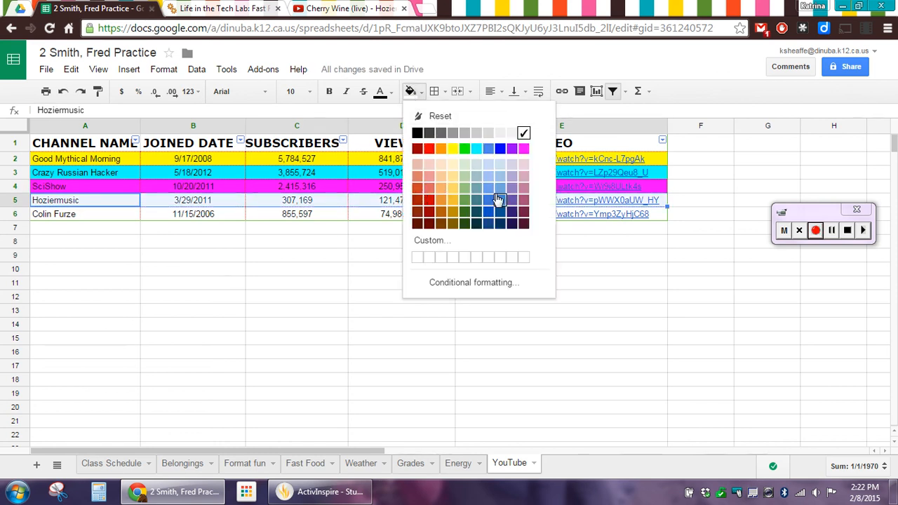
left_click(465, 149)
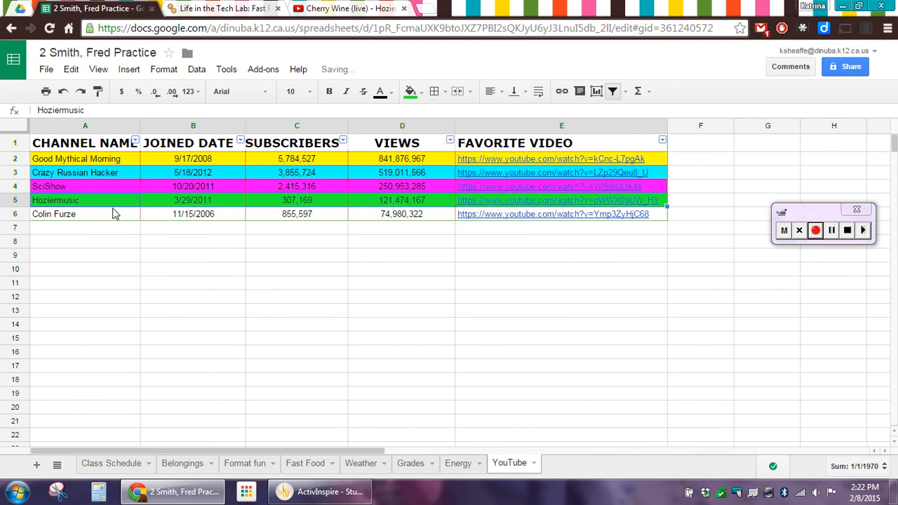
Fill the Colin Furze row, A6:E6, with orange, and deselect the row.
left_click_drag(100, 214, 462, 219)
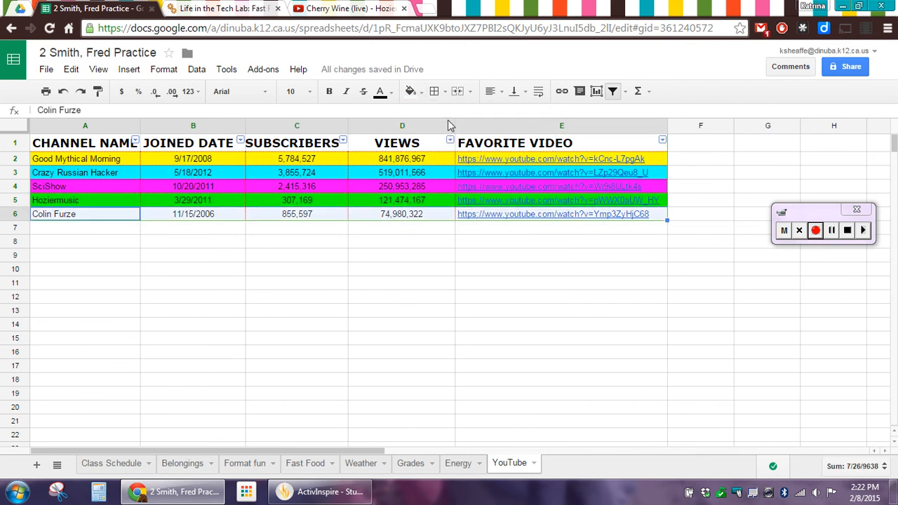
left_click(411, 91)
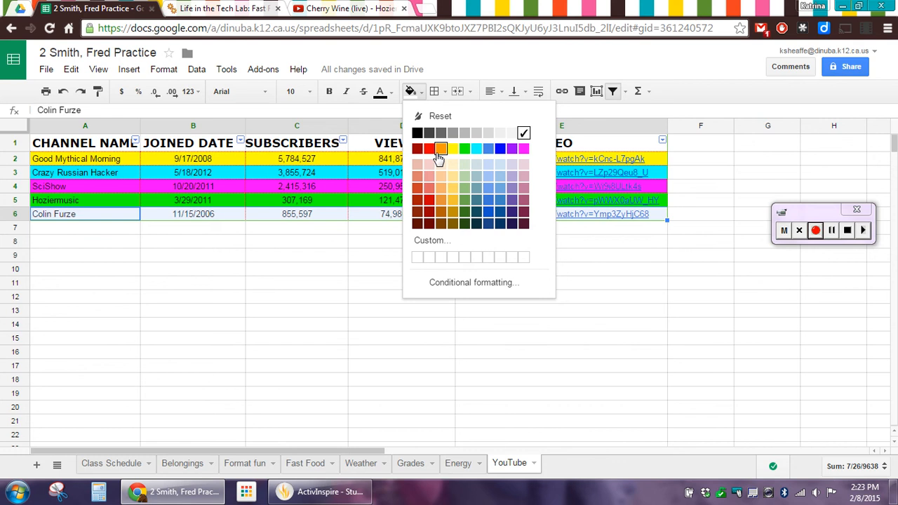
left_click(440, 150)
left_click(197, 298)
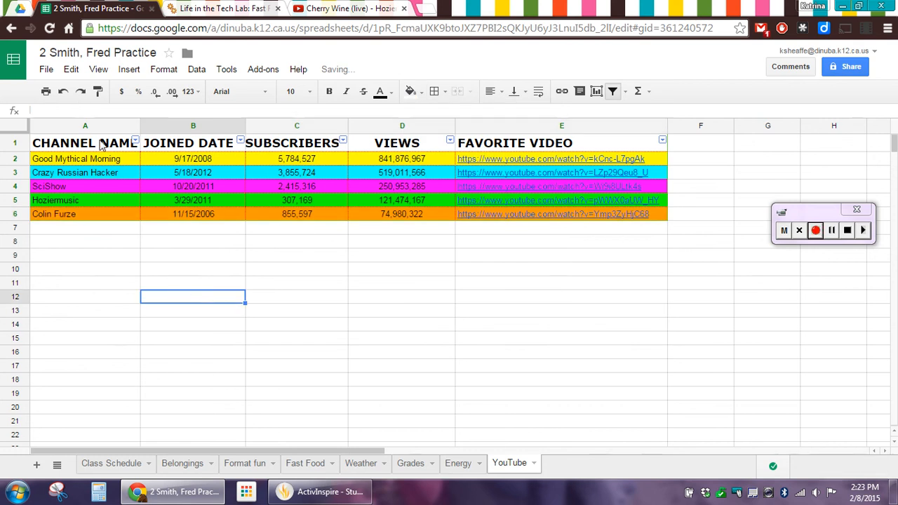